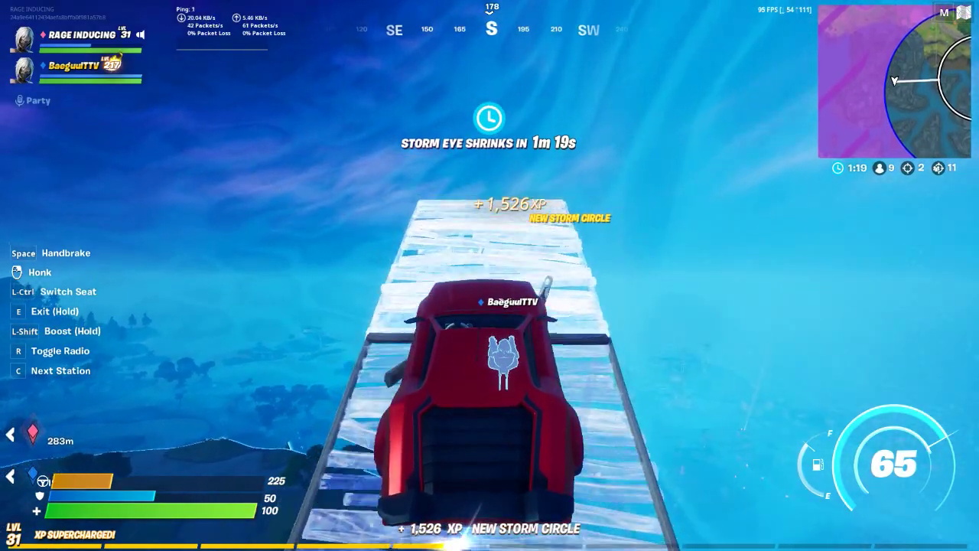
key("ctrl")
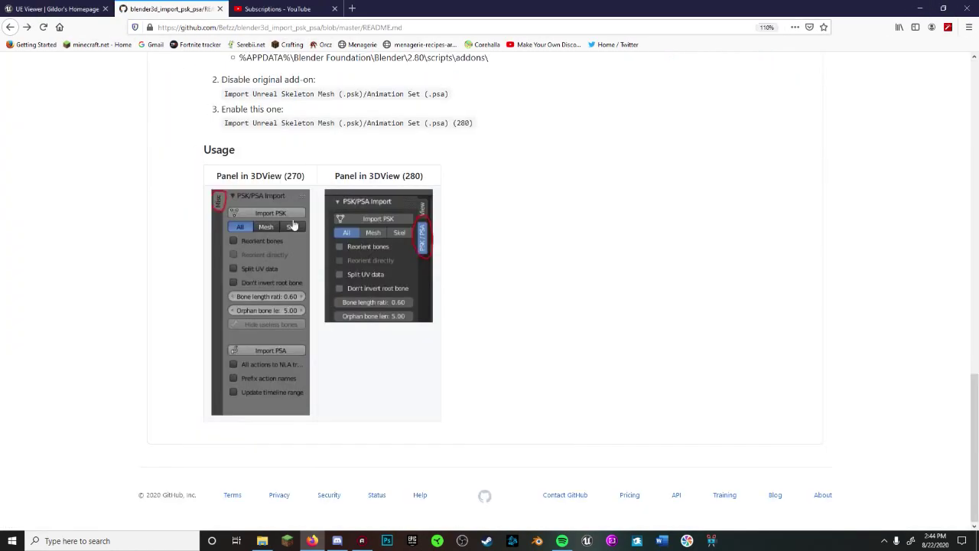
scroll(313, 274, "up", 15)
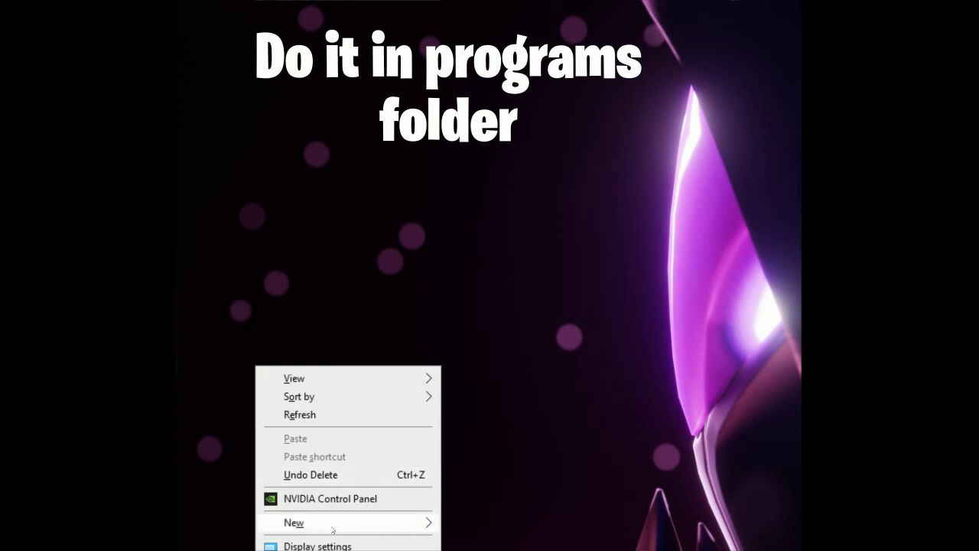
Create two new folders named "umodel" and "blender".
mouse_move(344, 520)
left_click(490, 296)
type("umodel")
key("Return")
right_click(455, 282)
mouse_move(344, 437)
left_click(490, 438)
type("blender")
key("Return")
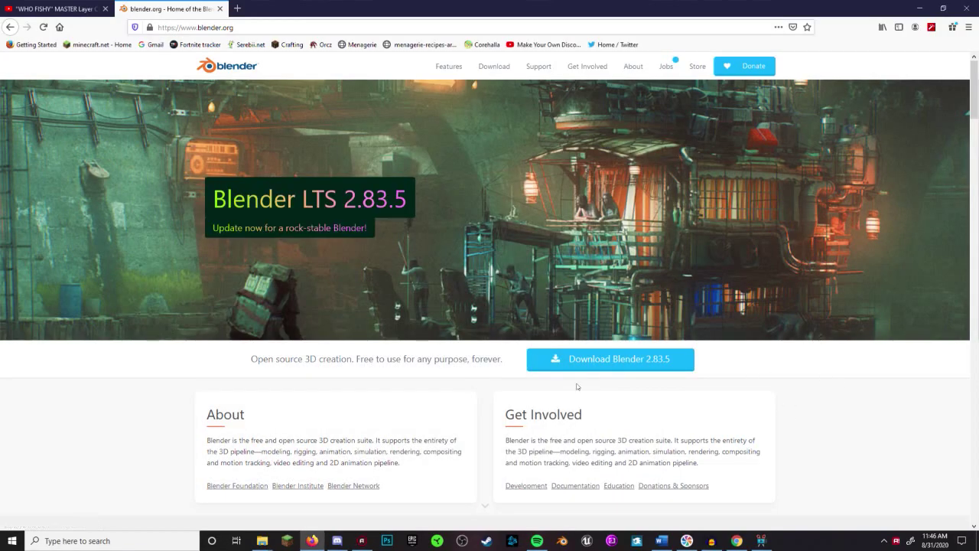
Download the Blender 2.83.5 Windows installer from blender.org.
left_click(617, 356)
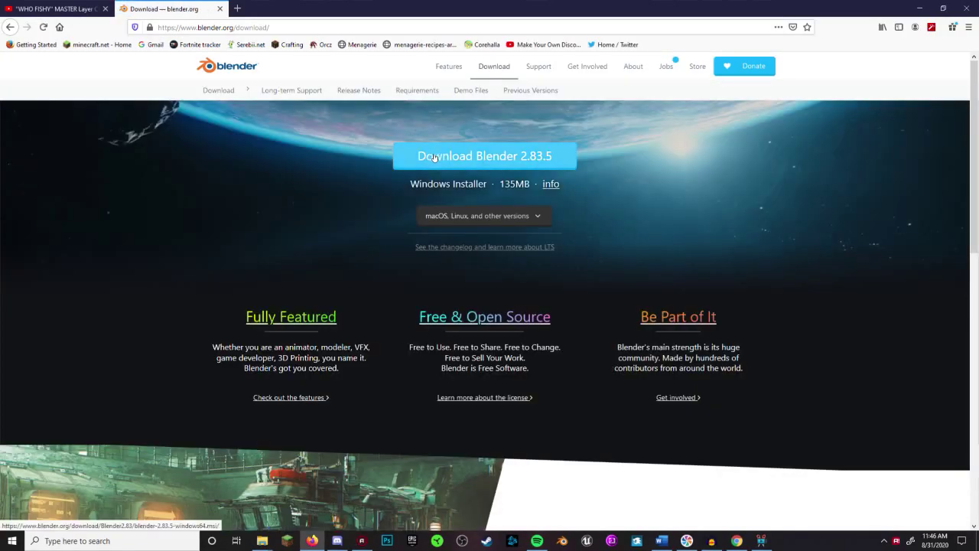
left_click(441, 156)
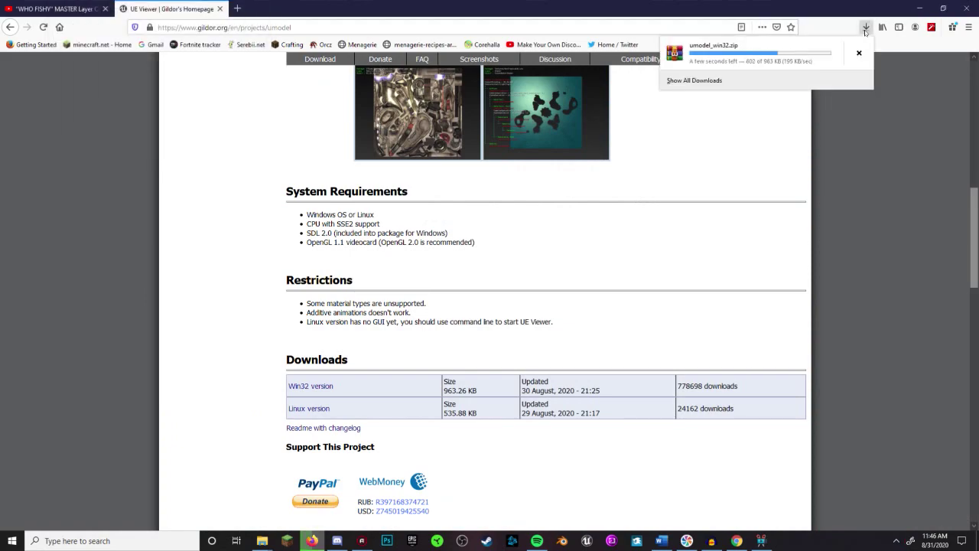
Show the downloaded umodel_win32 archive in its folder and move it to the umodel folder inside Programs DO NOT DELETE on drive D.
left_click(866, 28)
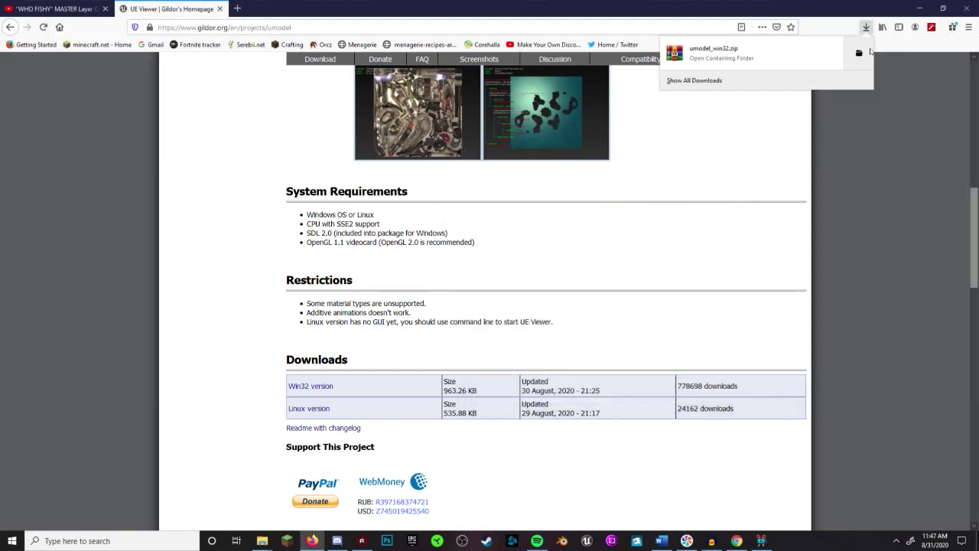
left_click(860, 53)
left_click(263, 540)
left_click(286, 500)
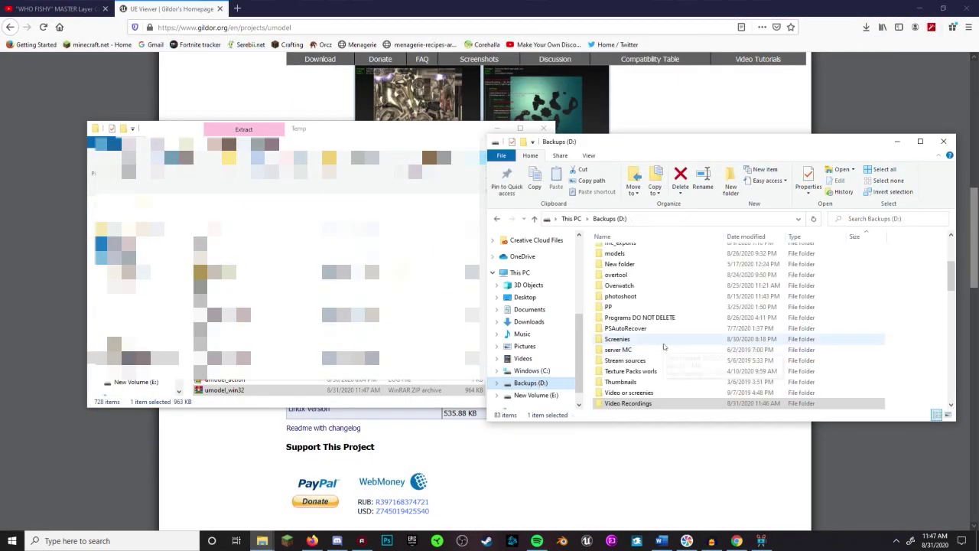
double_click(649, 286)
scroll(649, 395, "down", 2)
double_click(635, 348)
left_click_drag(245, 389, 646, 380)
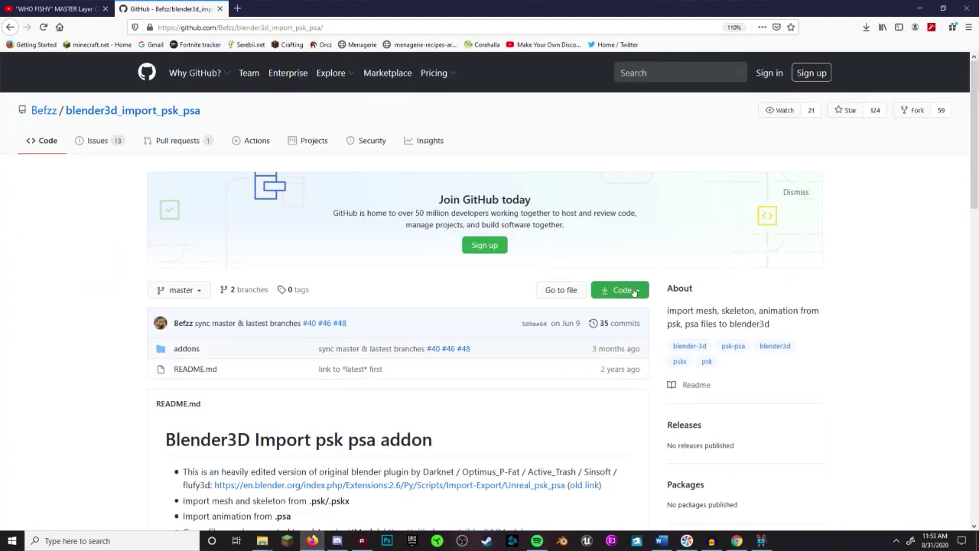
Download the blender3d_import_psk_psa repository from GitHub as a ZIP and open it with WinRAR.
left_click(620, 290)
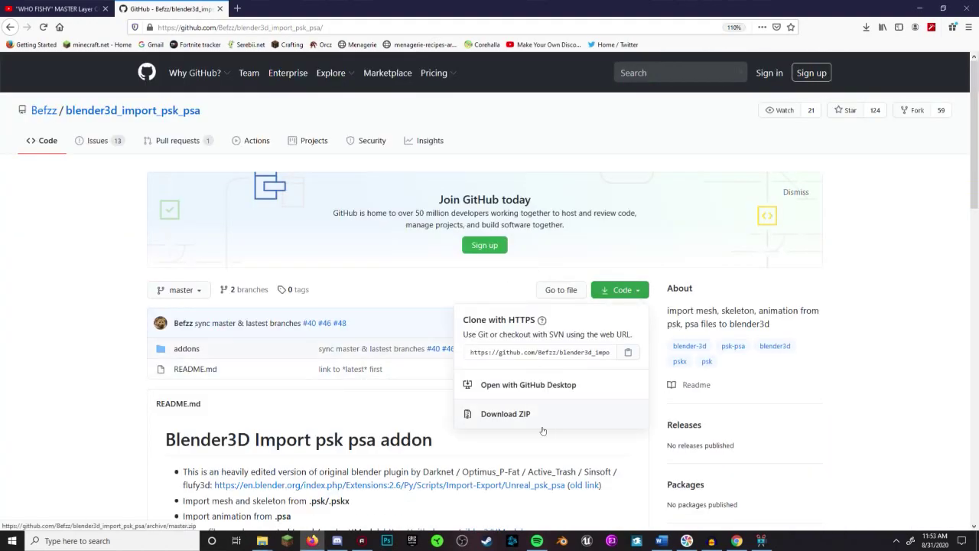
left_click(539, 422)
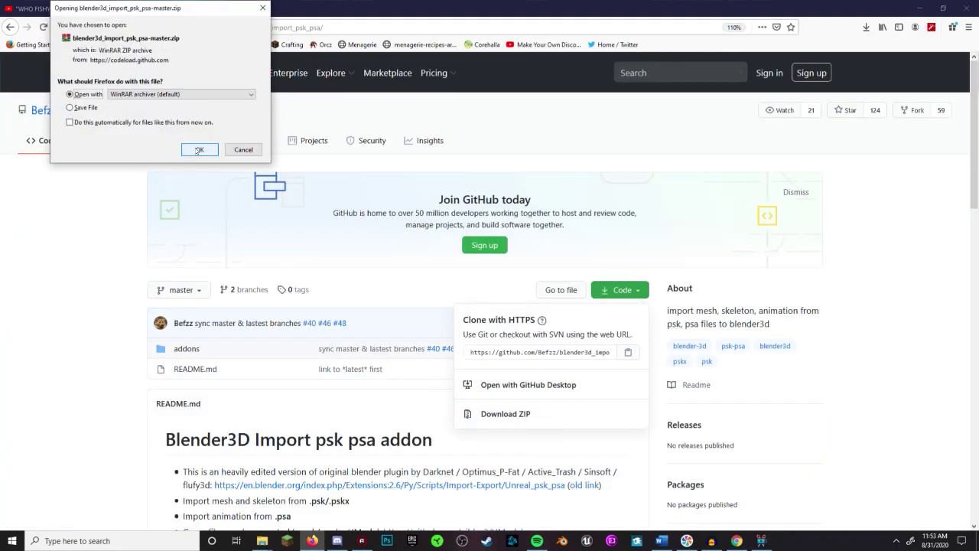
left_click(197, 149)
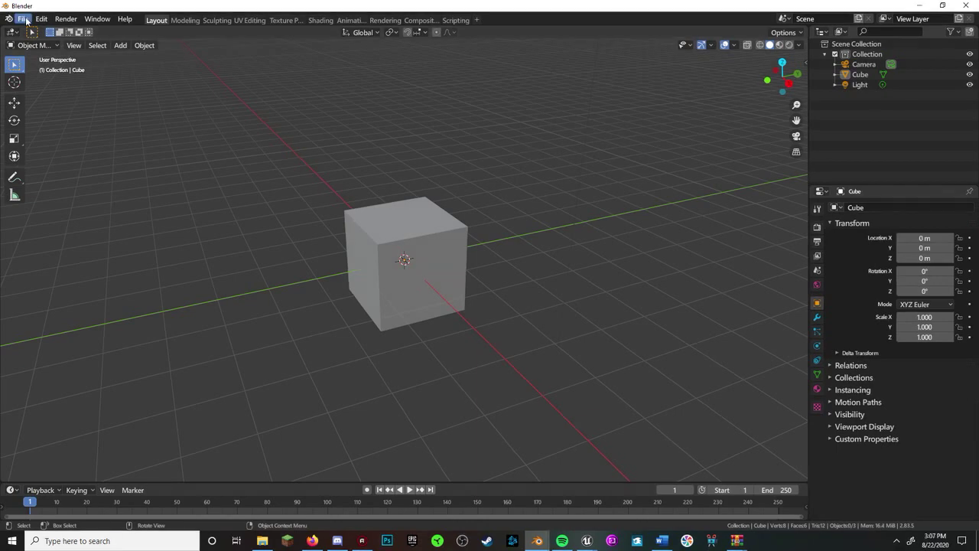
In Blender, open the add-on preferences and clear the "importer" search filter.
left_click(23, 19)
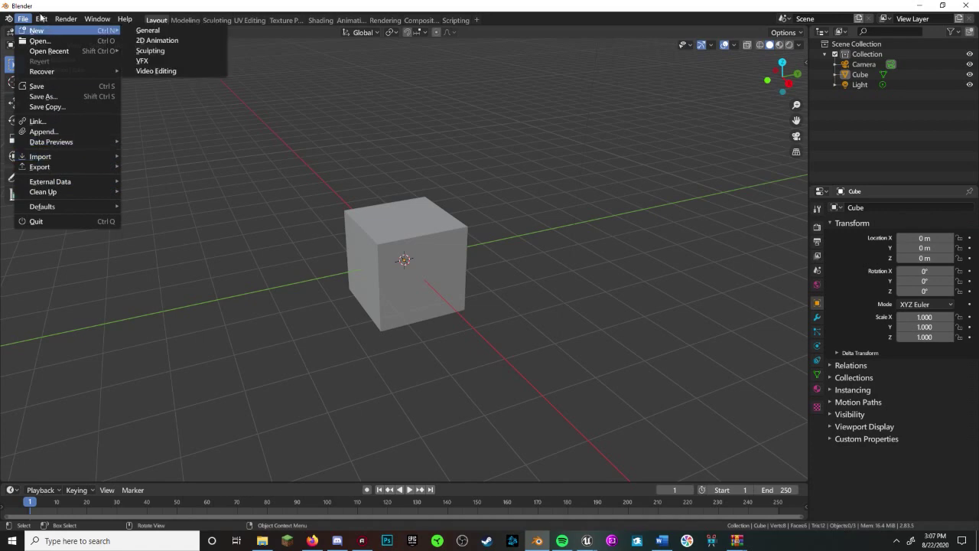
left_click(42, 18)
left_click(66, 165)
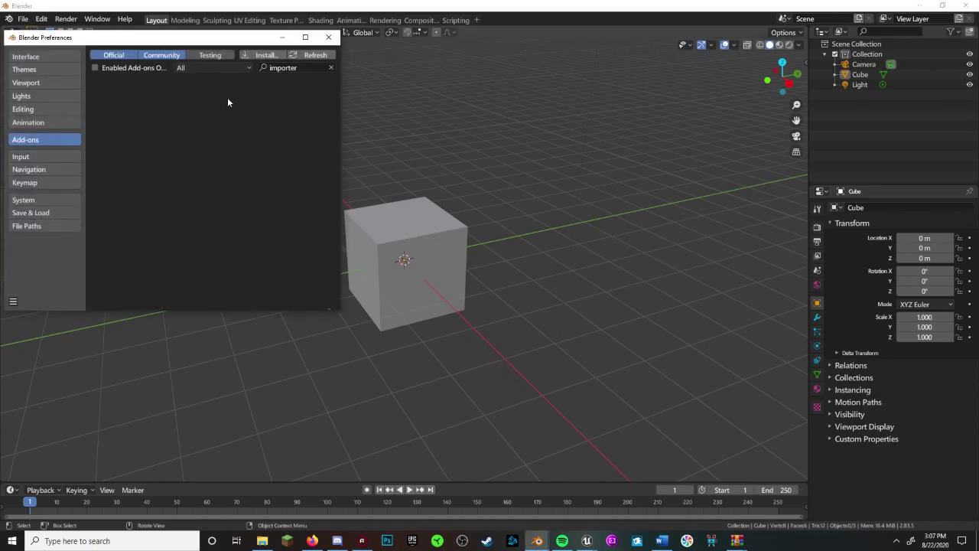
left_click(331, 68)
Install io_import_scene_unreal_psa_psk_280.py from the downloaded blender3d_import_psk_psa-master addons folder and enable the add-on.
left_click(265, 53)
left_click(264, 54)
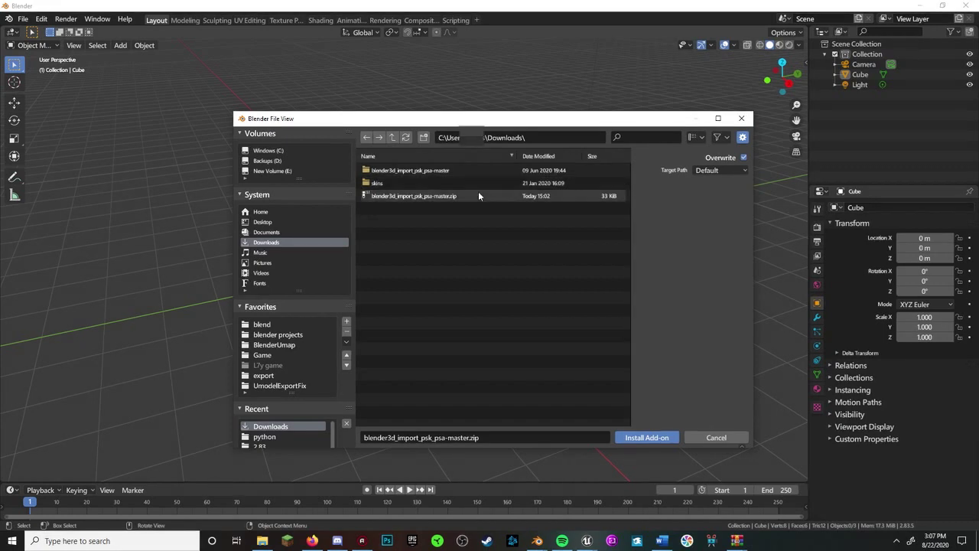
left_click(432, 170)
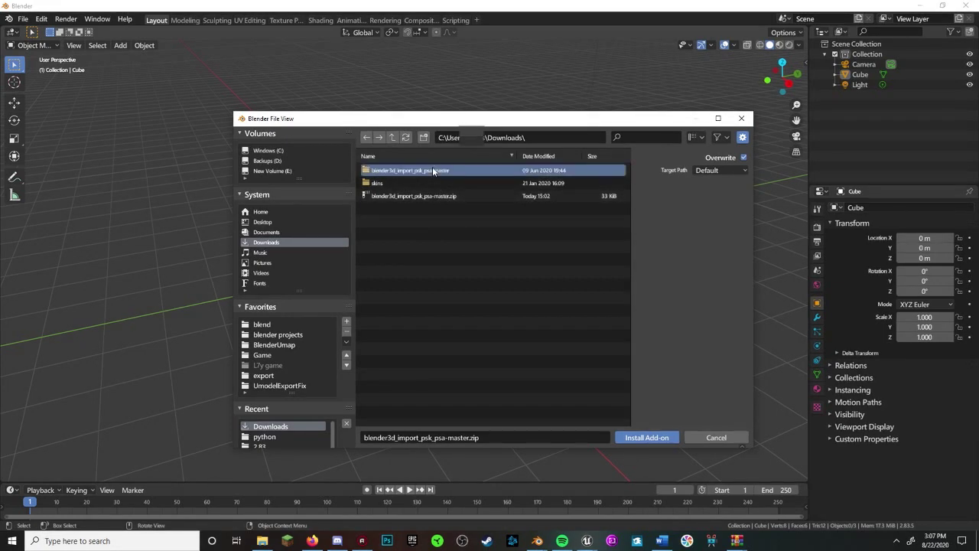
double_click(433, 168)
double_click(429, 172)
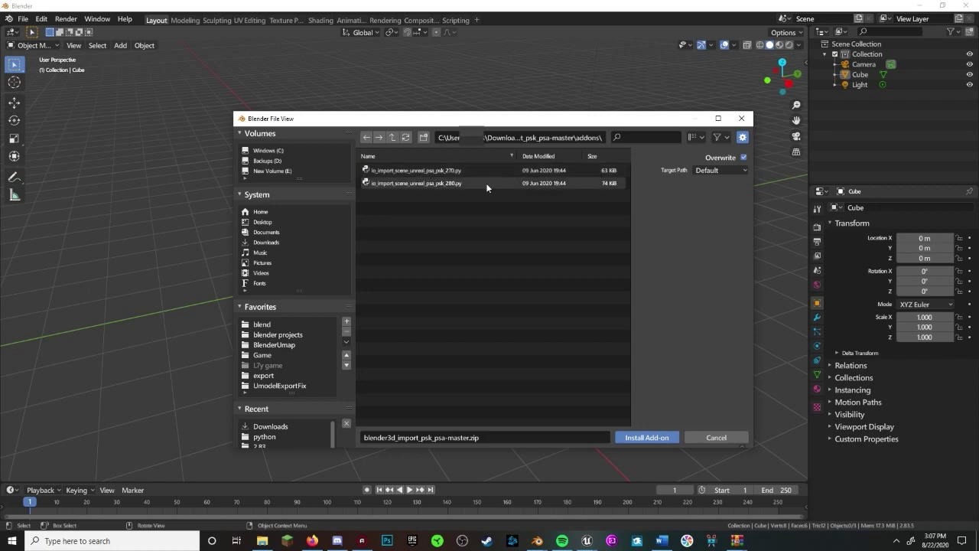
double_click(477, 186)
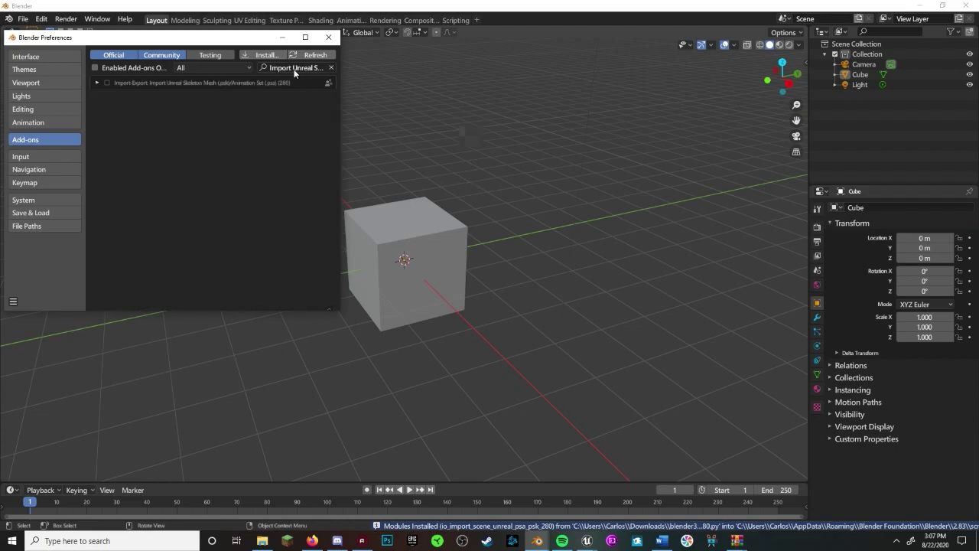
left_click(96, 83)
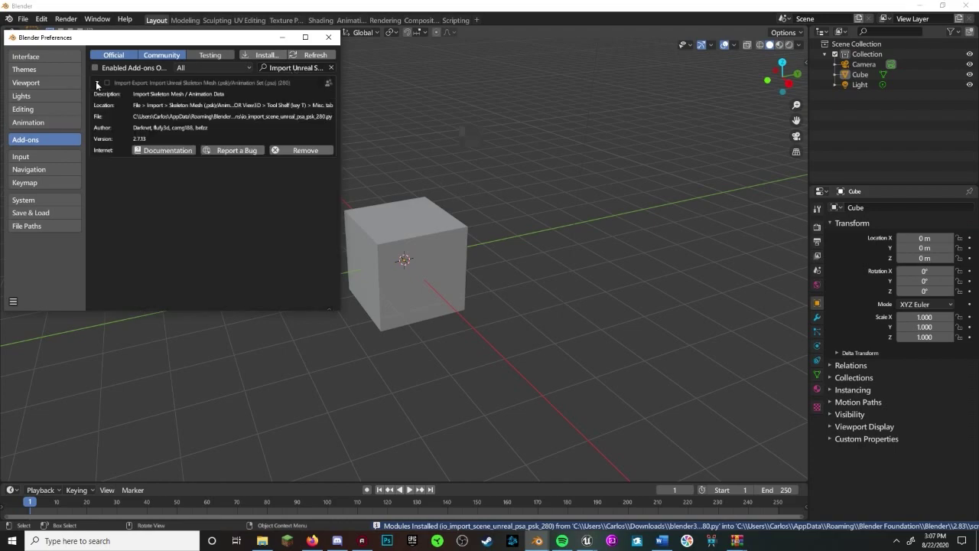
left_click(106, 83)
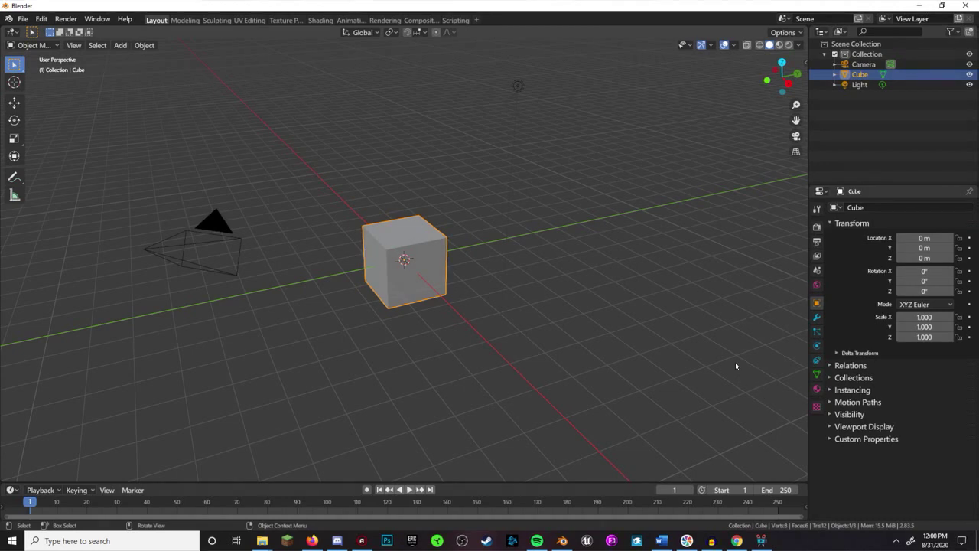
Launch umodel and set its path to game files to the Epic Games\Fortnite\FortniteGame\Content\Paks folder.
left_click(587, 541)
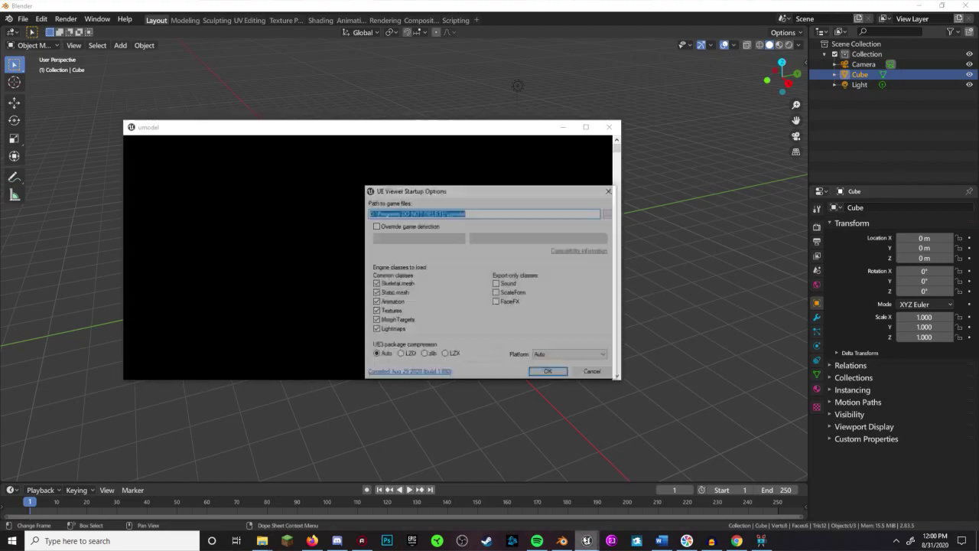
left_click(609, 212)
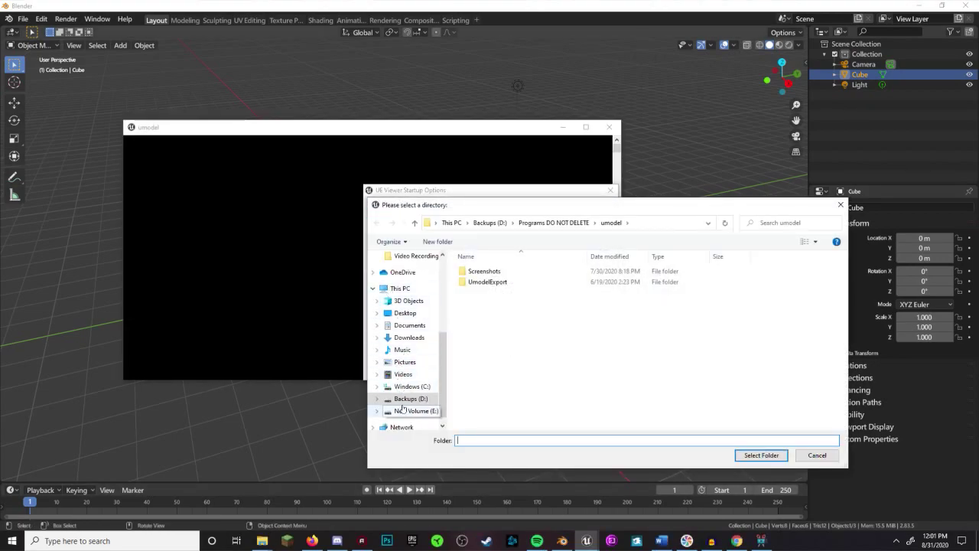
left_click(411, 398)
scroll(497, 345, "down", 5)
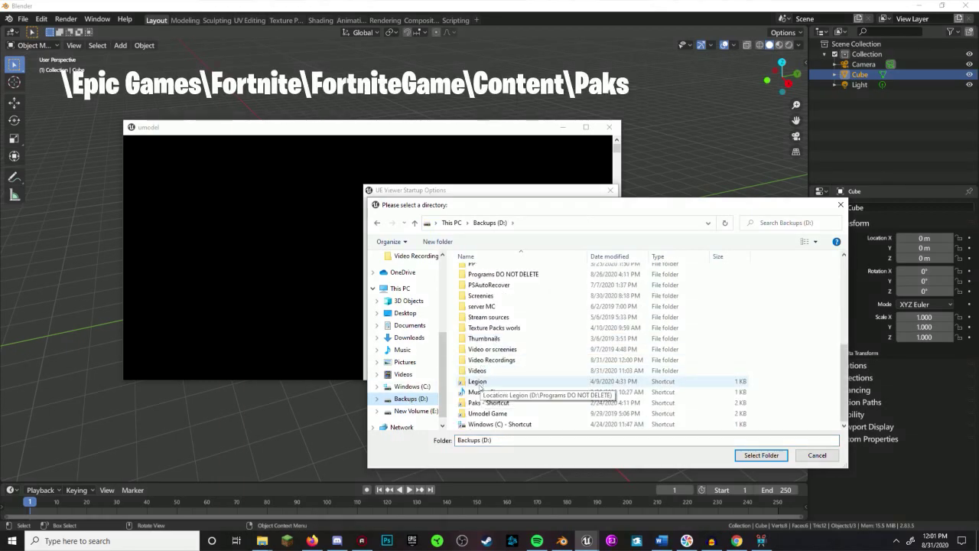
double_click(477, 404)
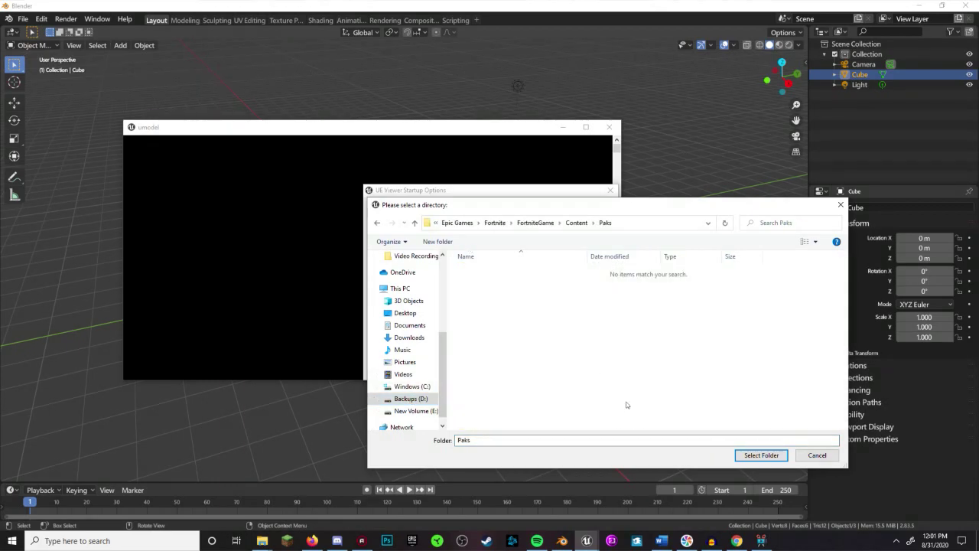
left_click(761, 456)
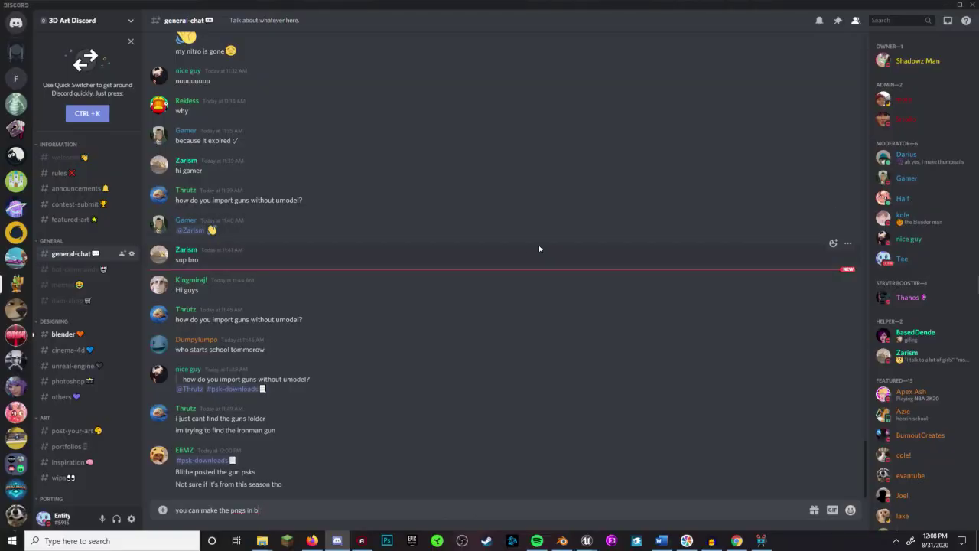
In Discord, clear the unsent draft message in the general-chat channel of the 3D Art Discord server.
key("BackSpace")
key("BackSpace")
key("BackSpace")
key("BackSpace")
key("BackSpace")
key("BackSpace")
key("BackSpace")
key("BackSpace")
key("BackSpace")
key("BackSpace")
key("BackSpace")
key("BackSpace")
key("BackSpace")
key("BackSpace")
key("BackSpace")
key("BackSpace")
key("BackSpace")
key("BackSpace")
key("BackSpace")
key("BackSpace")
Look through the 3D Art Discord server's channels, including blender, unreal-engine, photoshop and post-your-art, down to the porting section.
scroll(282, 188, "up", 3)
scroll(283, 188, "down", 3)
scroll(271, 172, "up", 3)
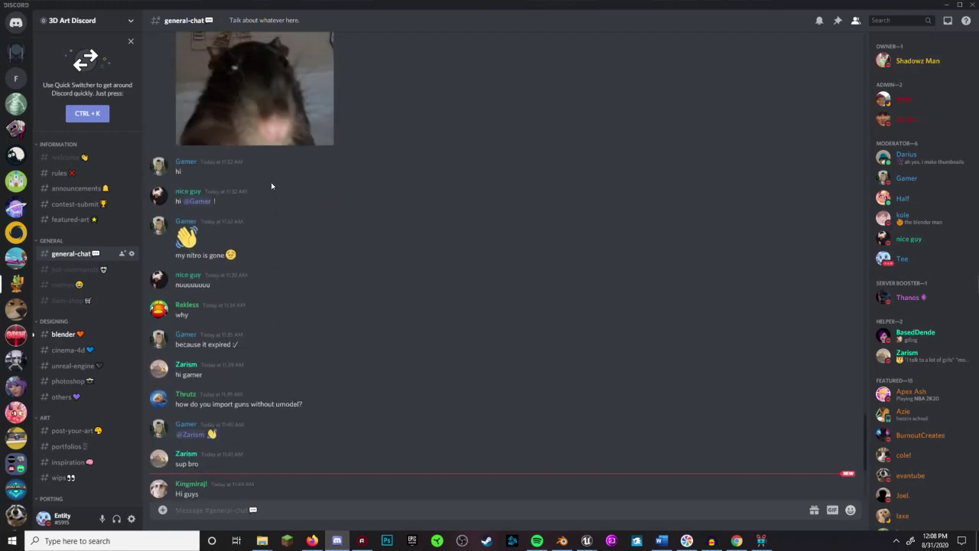
scroll(418, 309, "down", 3)
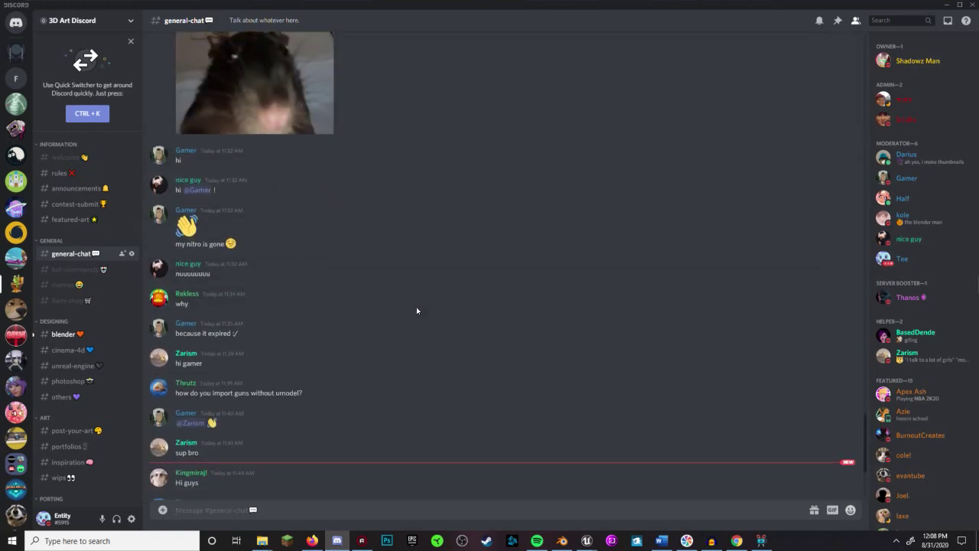
left_click(86, 337)
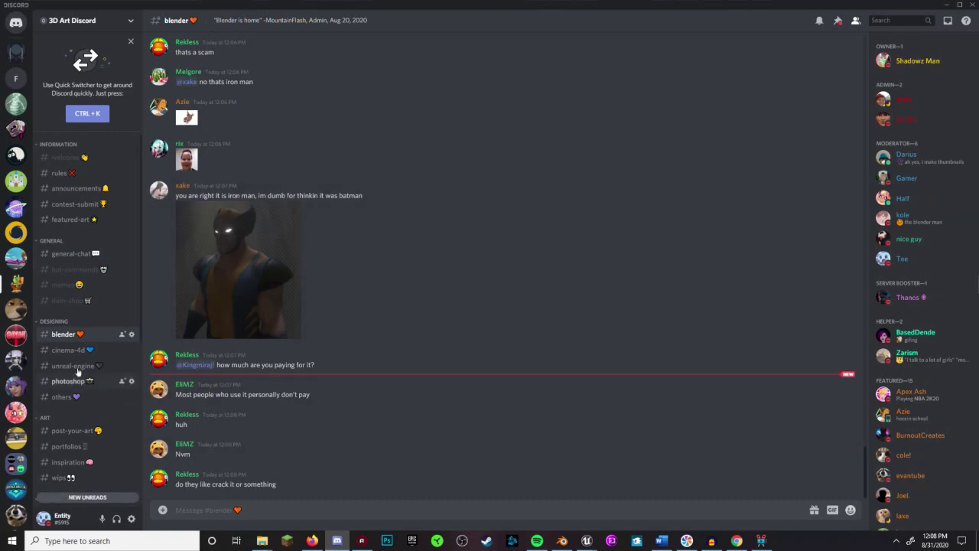
left_click(73, 365)
left_click(75, 396)
left_click(69, 431)
left_click(66, 447)
left_click(68, 431)
left_click(73, 335)
left_click(73, 381)
left_click(74, 335)
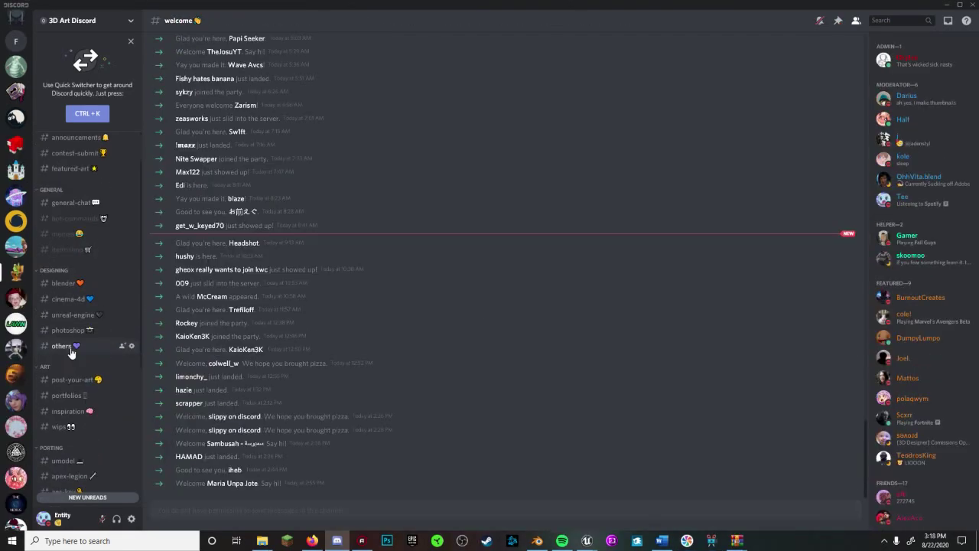
scroll(70, 383, "down", 3)
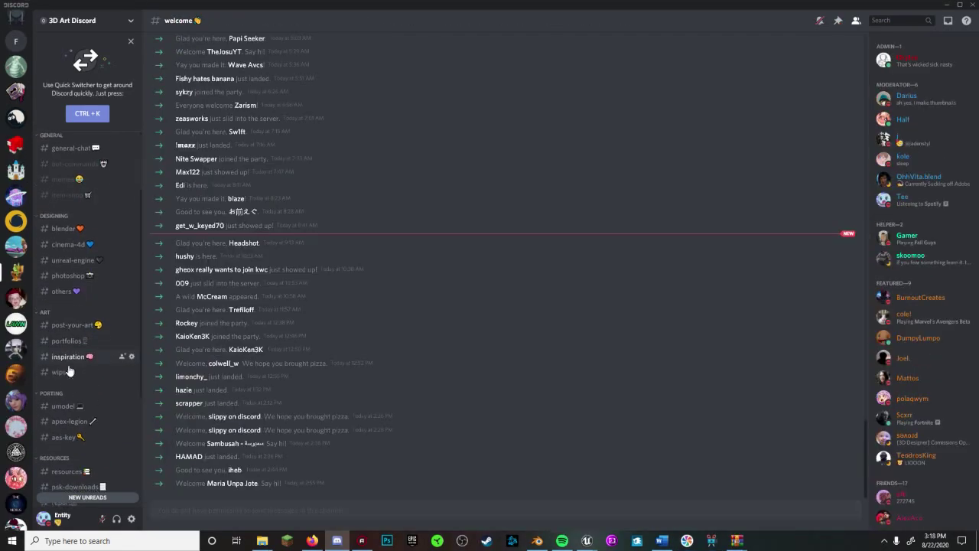
left_click(65, 392)
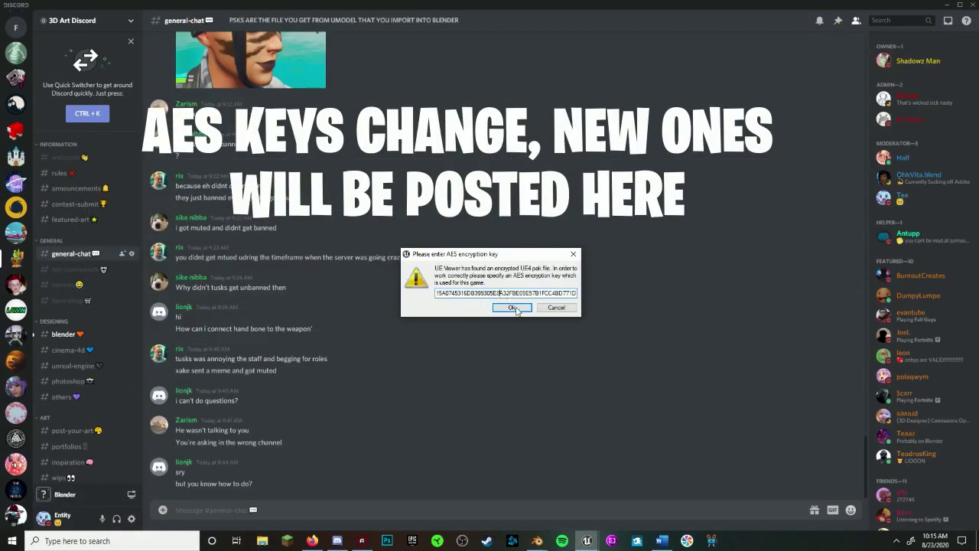
Submit the AES encryption key in umodel's key prompt and switch to the umodel window.
left_click(514, 308)
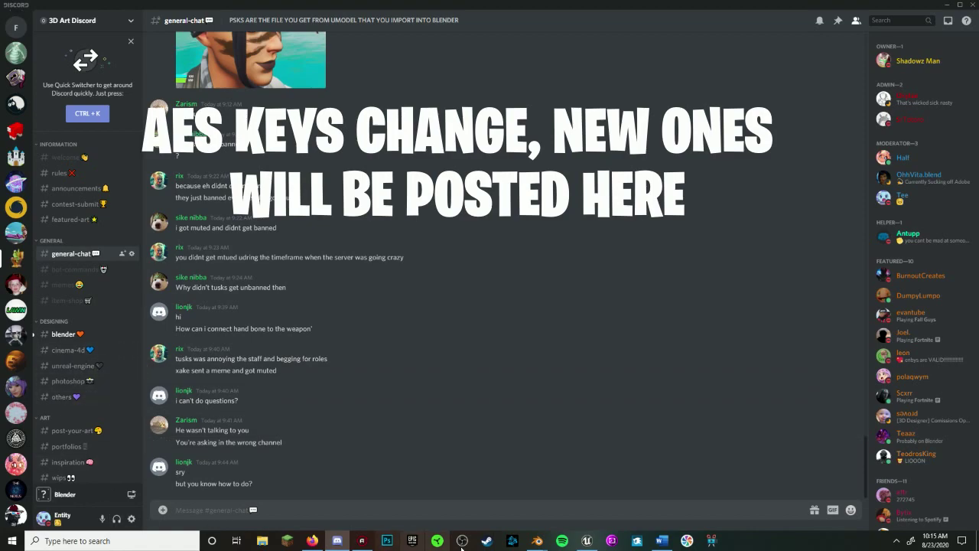
left_click(587, 541)
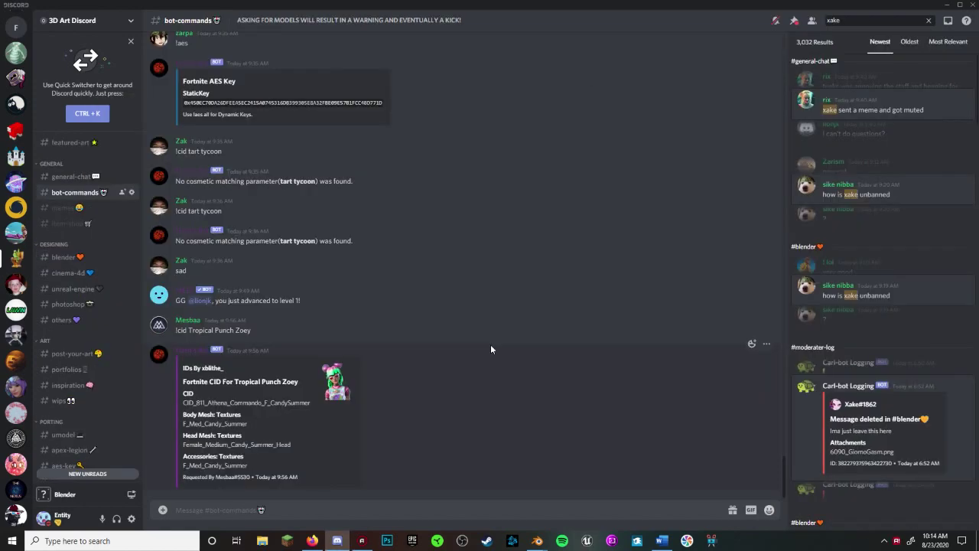
In Discord's bot-commands channel, look up the skin's cosmetic ID by sending "!cid Freestyle".
type("!cid Freestyle")
key("Return")
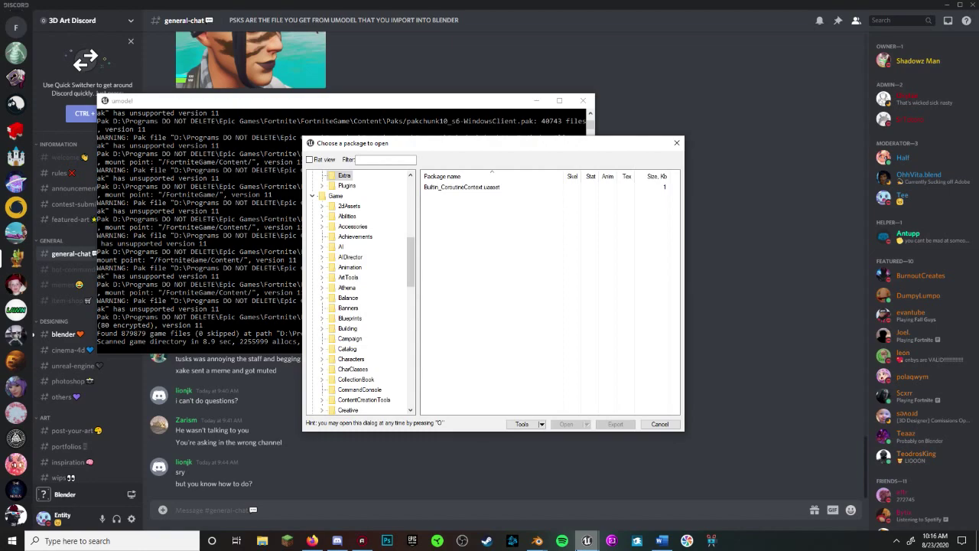
In umodel, turn on flat view for the package list and filter it by "reverb mesh".
left_click(333, 160)
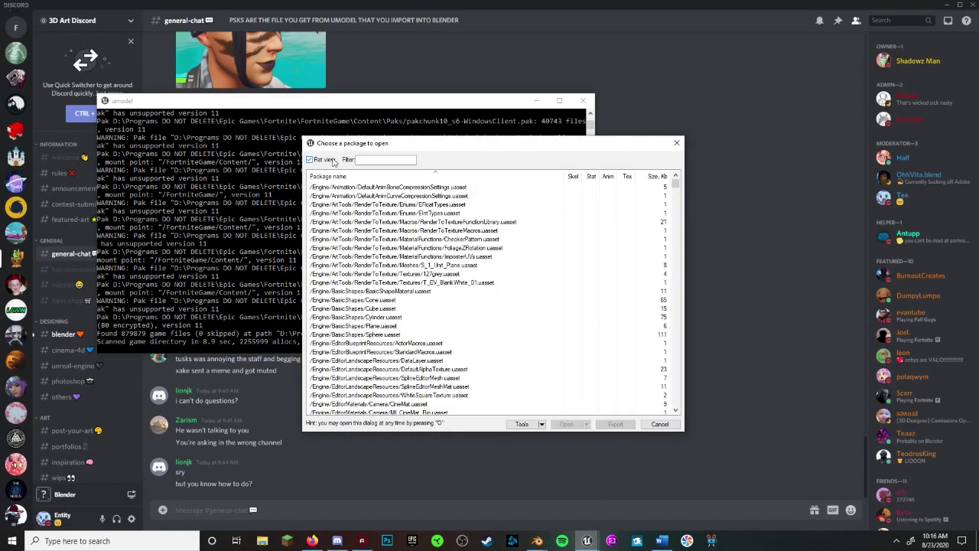
type("reverb mesh")
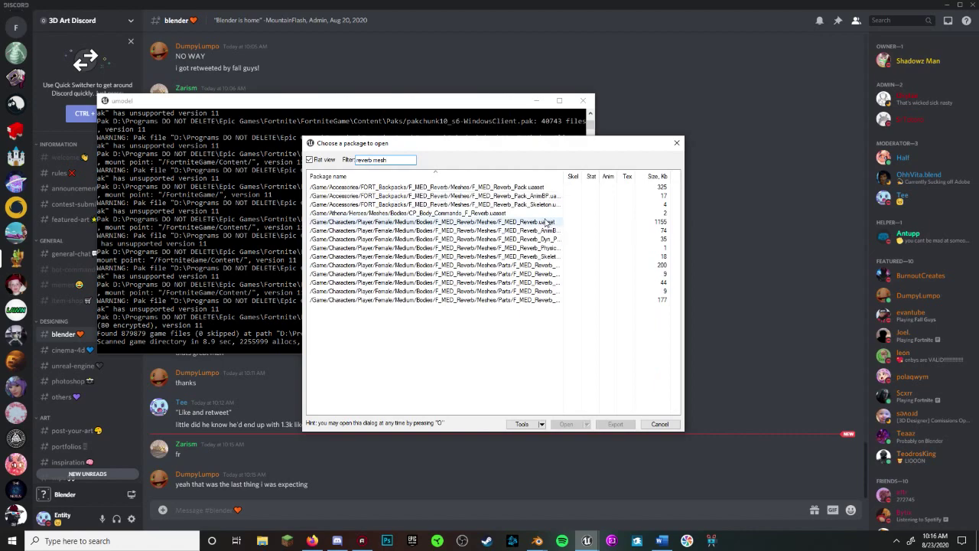
Open the package F_MED_Reverb.uasset from the character's Meshes folder, specifying Unreal engine 4.26 as the engine version.
left_click(548, 222)
double_click(549, 221)
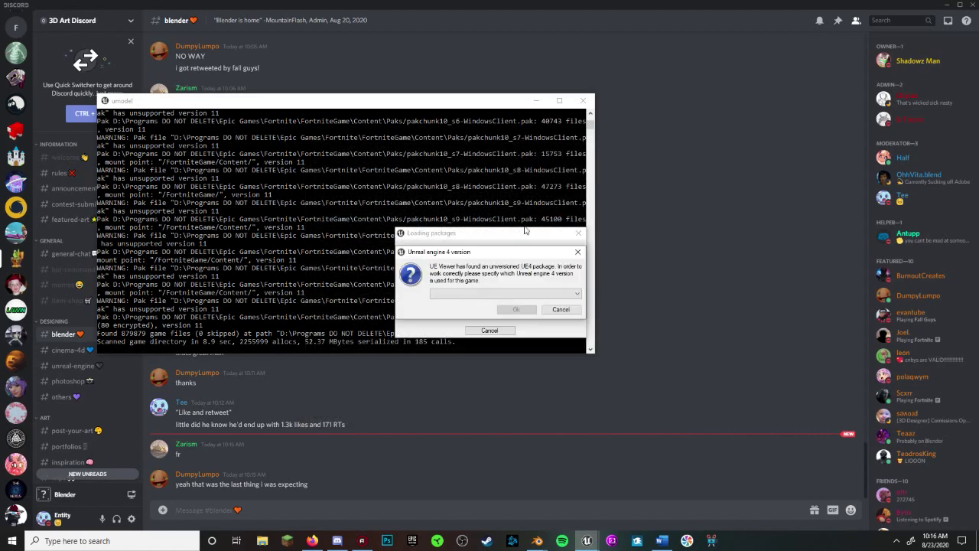
left_click(455, 292)
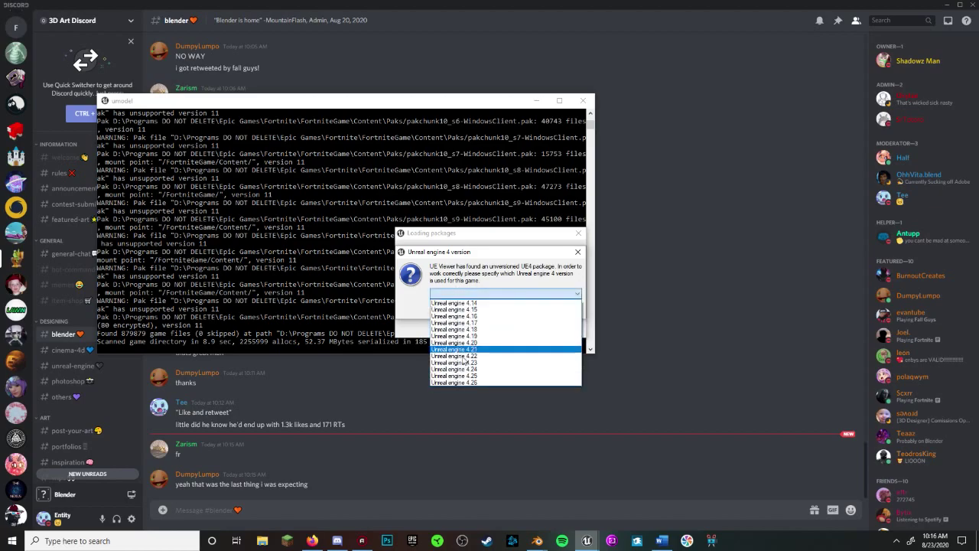
left_click(464, 383)
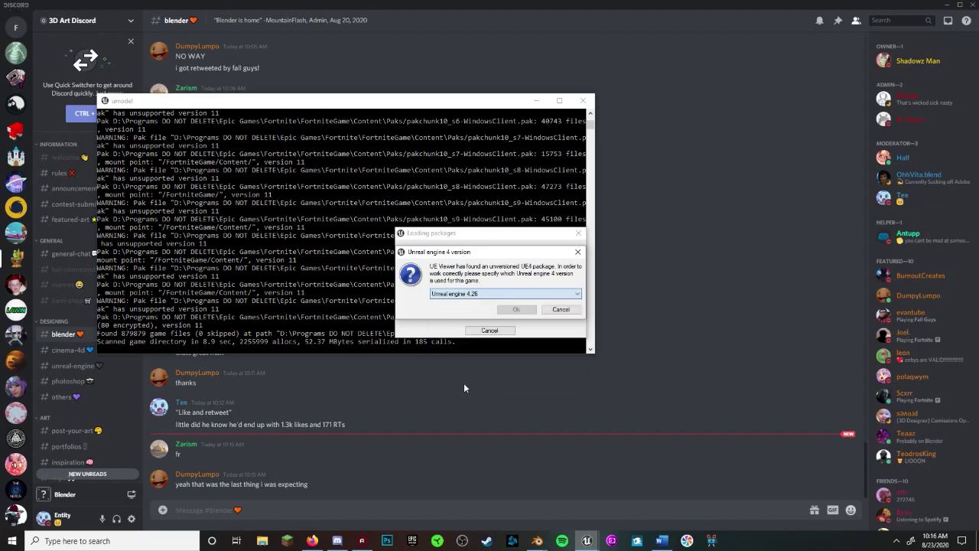
left_click(511, 310)
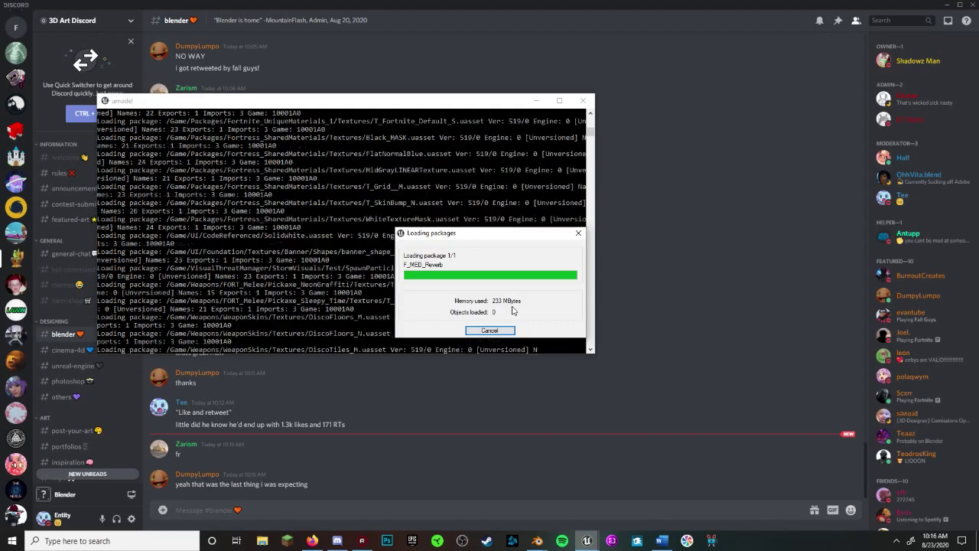
left_click_drag(513, 311, 525, 189)
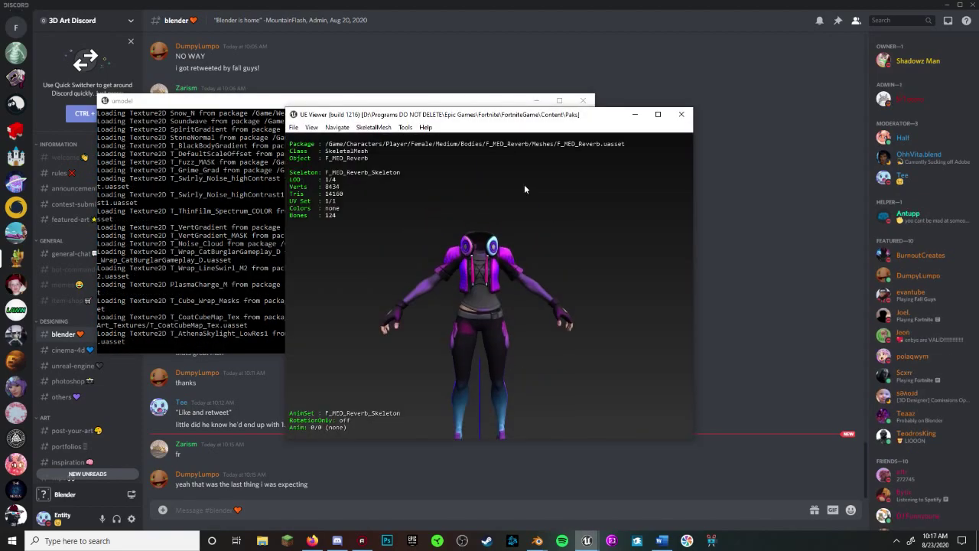
Export the F_MED_Reverb skeletal mesh to the UmodelExport folder as ActorX (psk) with TGA textures.
left_click(405, 127)
left_click(428, 135)
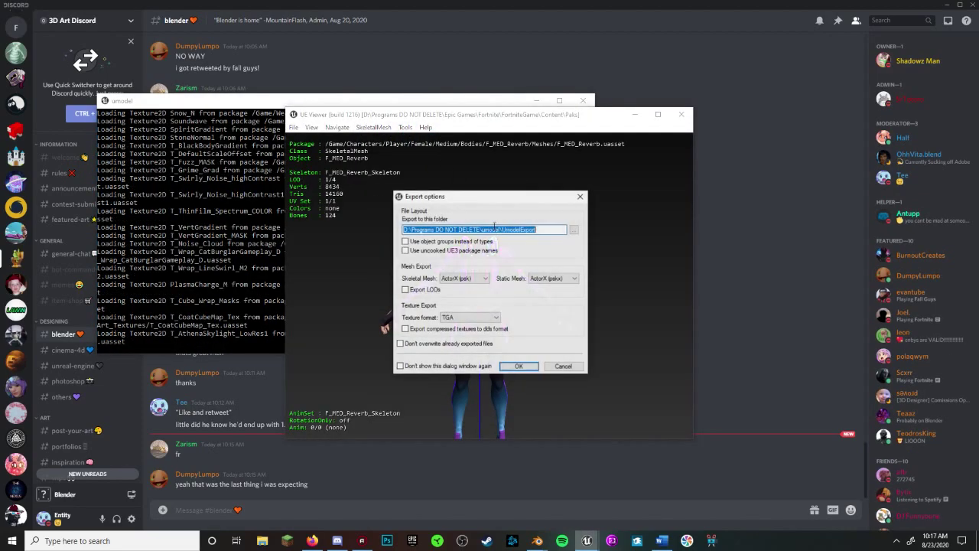
left_click(520, 367)
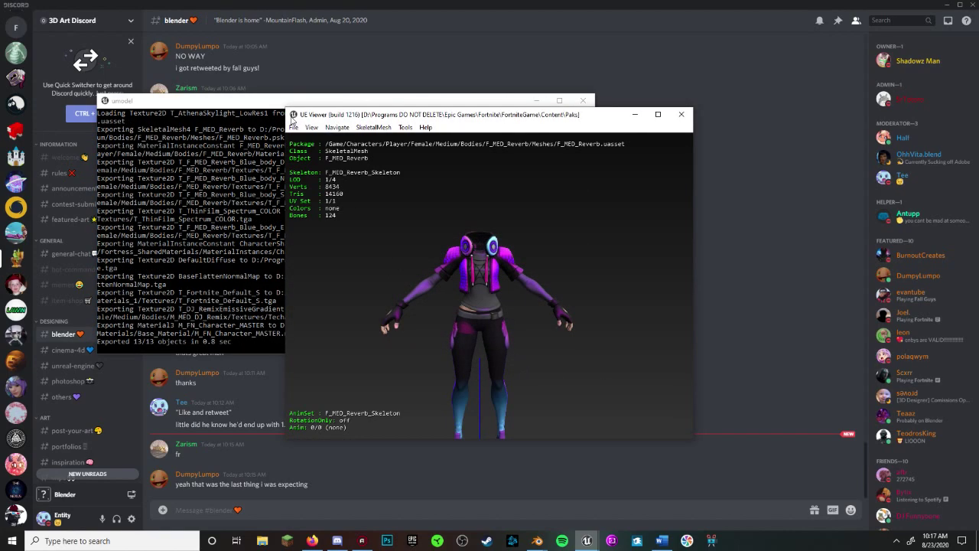
Open an F_MED_Reverb package from the Meshes/Parts folder and export it with the same export options.
left_click(297, 127)
left_click(335, 136)
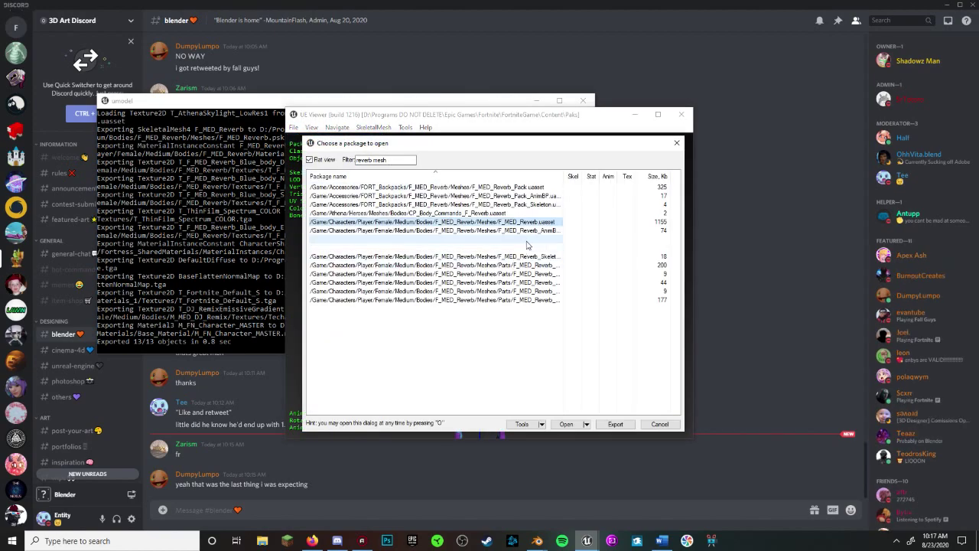
double_click(541, 272)
left_click(405, 127)
left_click(432, 136)
left_click(520, 368)
left_click(294, 127)
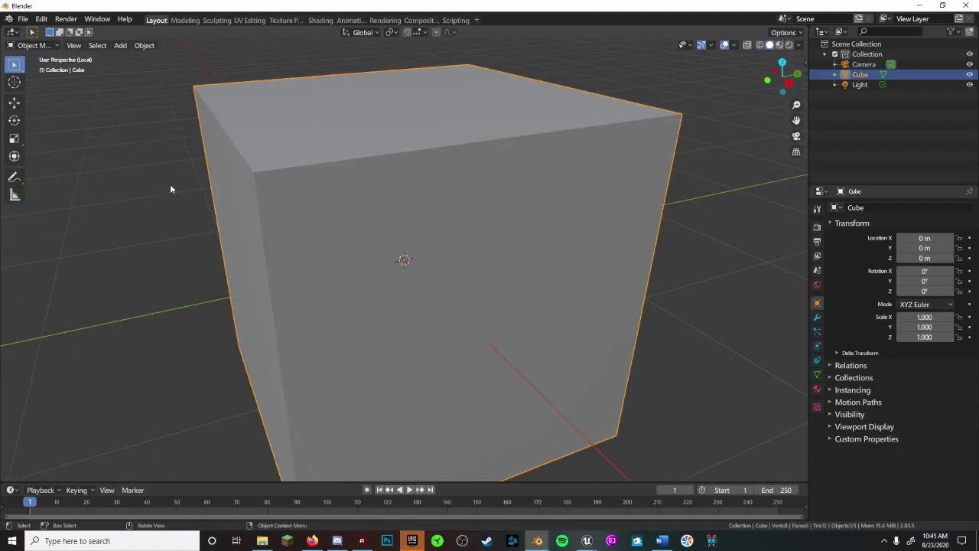
In Blender, start importing a Skeleton Mesh (.psk) file.
scroll(199, 214, "down", 5)
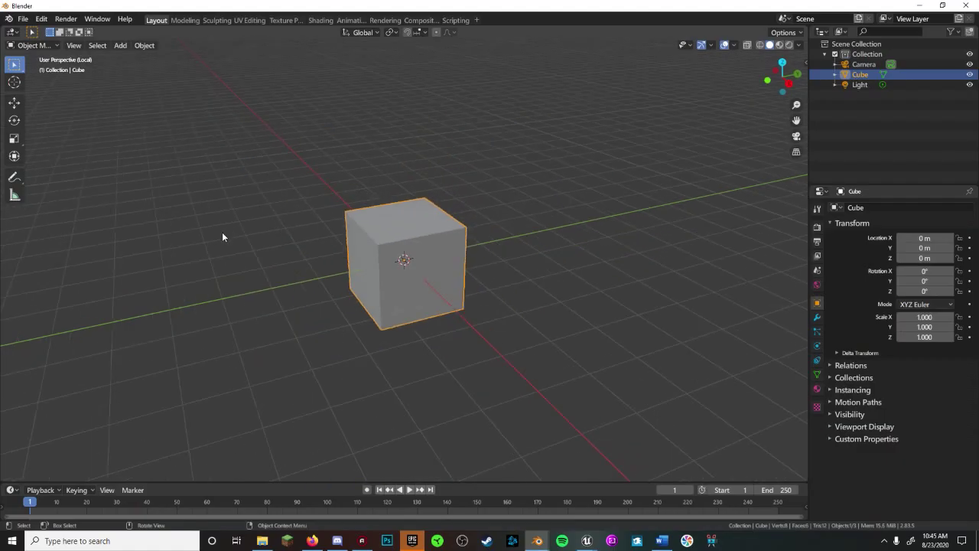
left_click(23, 17)
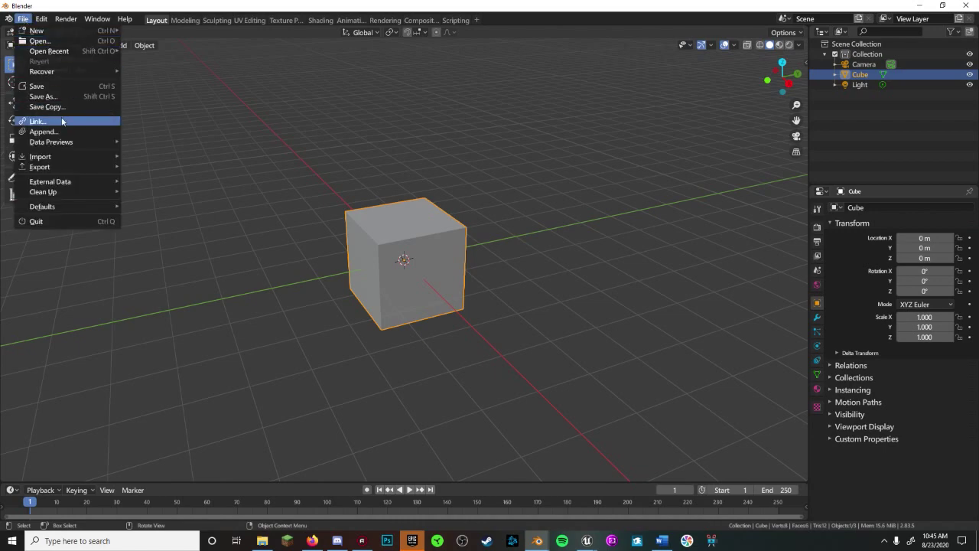
mouse_move(44, 157)
key("Escape")
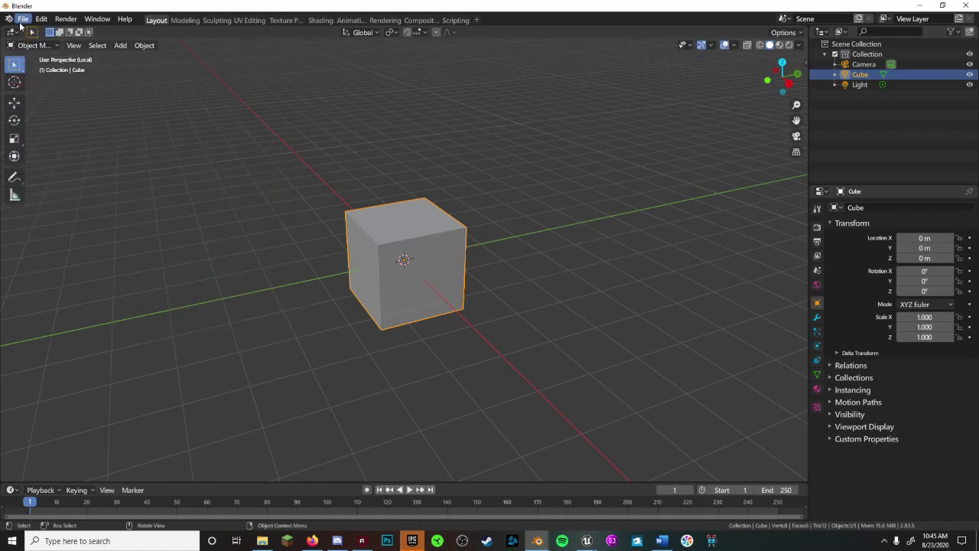
left_click(23, 21)
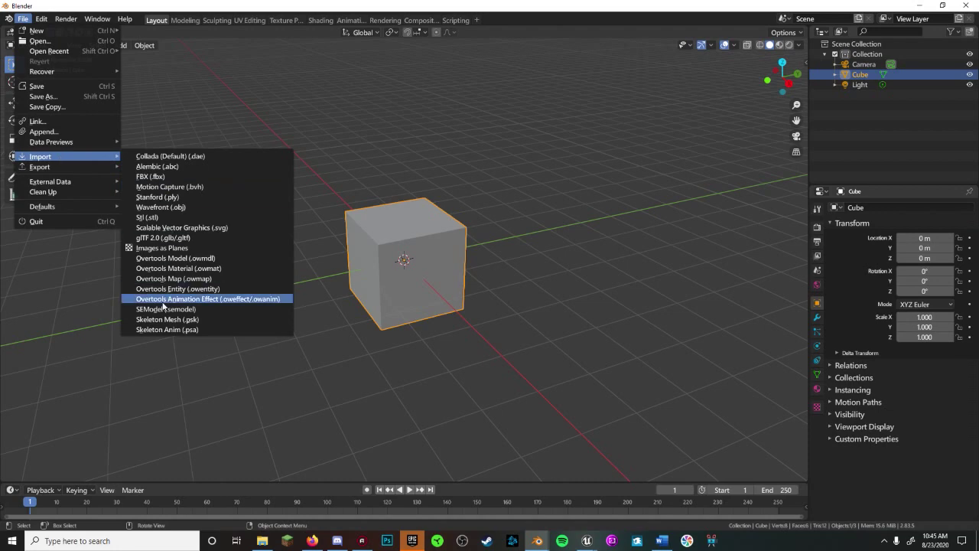
left_click(165, 315)
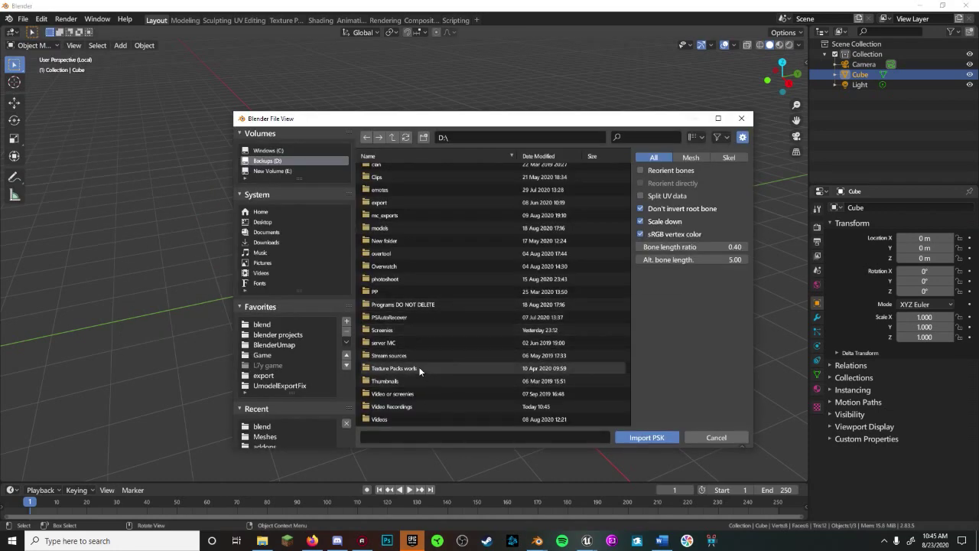
Browse through Programs DO NOT DELETE and umodel's UmodelExport folder to Game\Characters\Player\Female\Medium\Bodies.
double_click(405, 306)
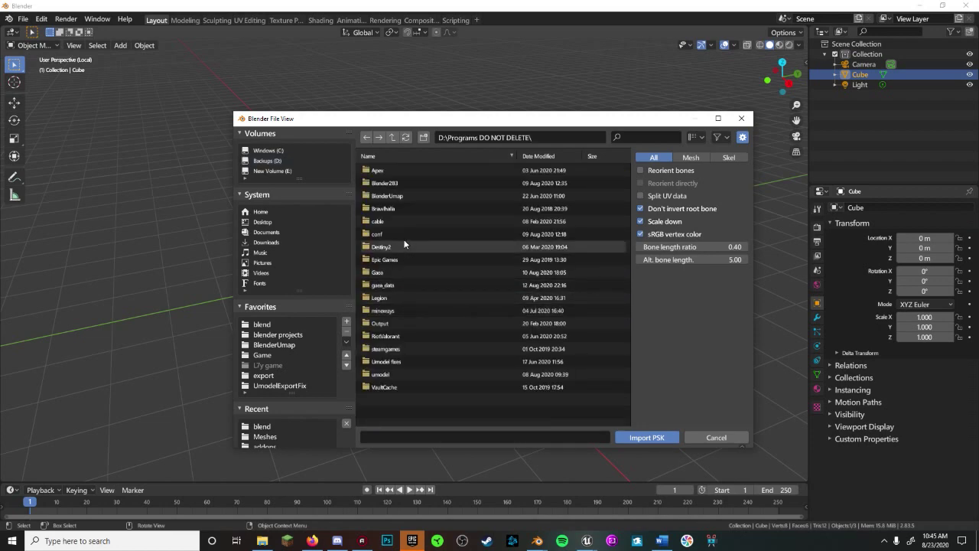
double_click(390, 374)
double_click(390, 183)
double_click(390, 191)
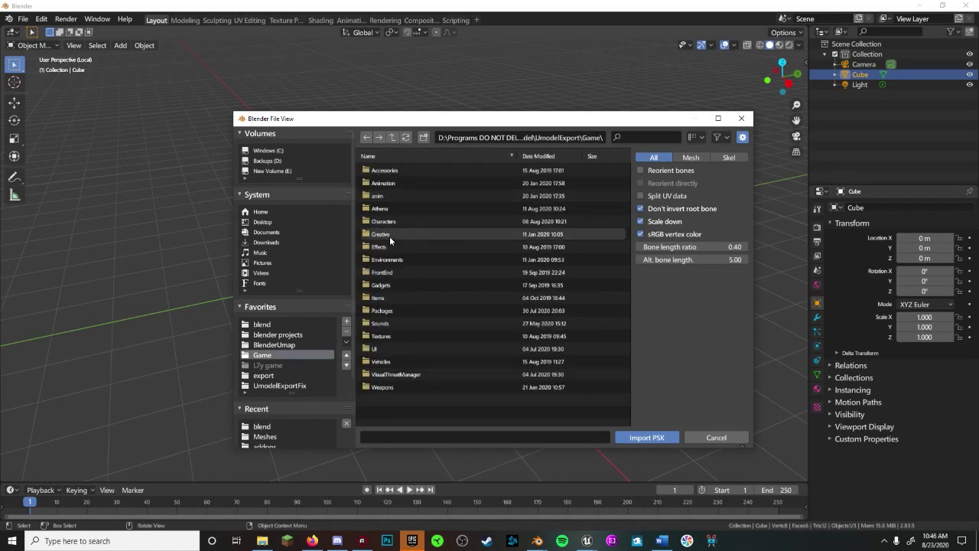
double_click(392, 222)
double_click(396, 208)
double_click(398, 184)
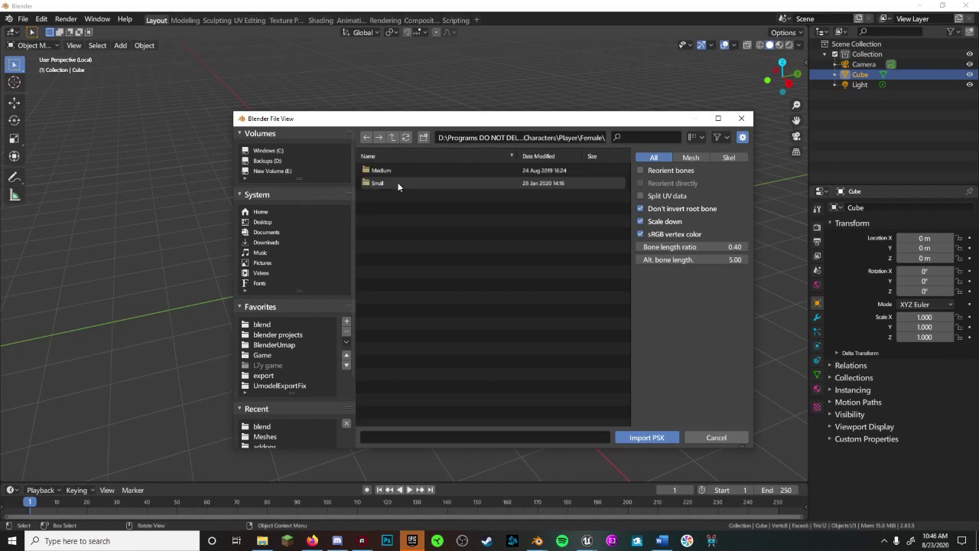
double_click(403, 170)
double_click(402, 171)
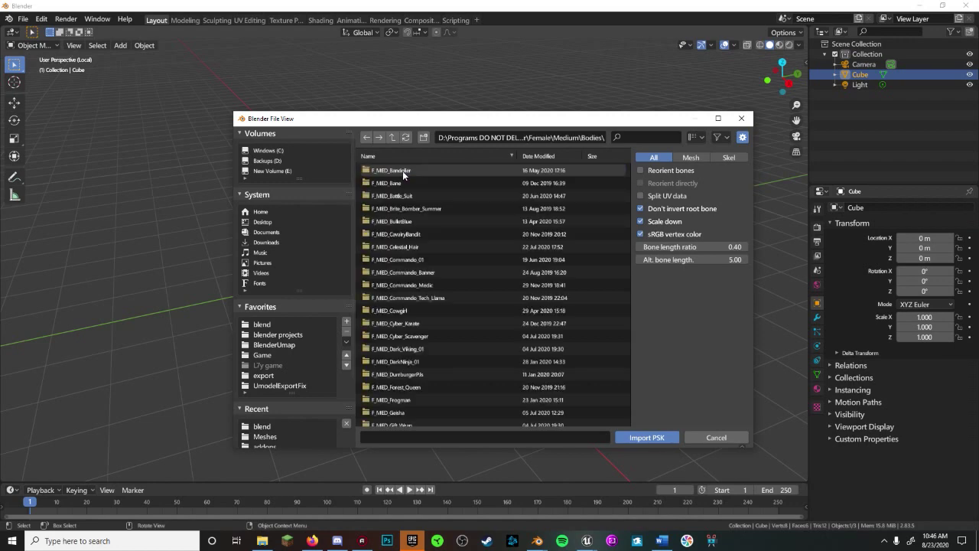
Find the F_MED_Reverb folder among the bodies and import F_MED_Reverb.psk from its Meshes folder.
scroll(399, 183, "down", 3)
scroll(400, 191, "down", 8)
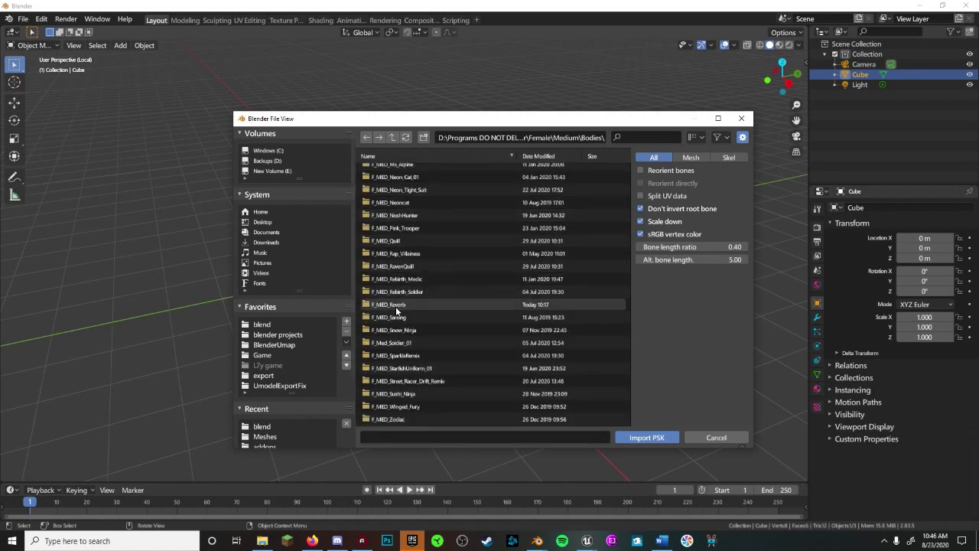
double_click(396, 304)
double_click(420, 185)
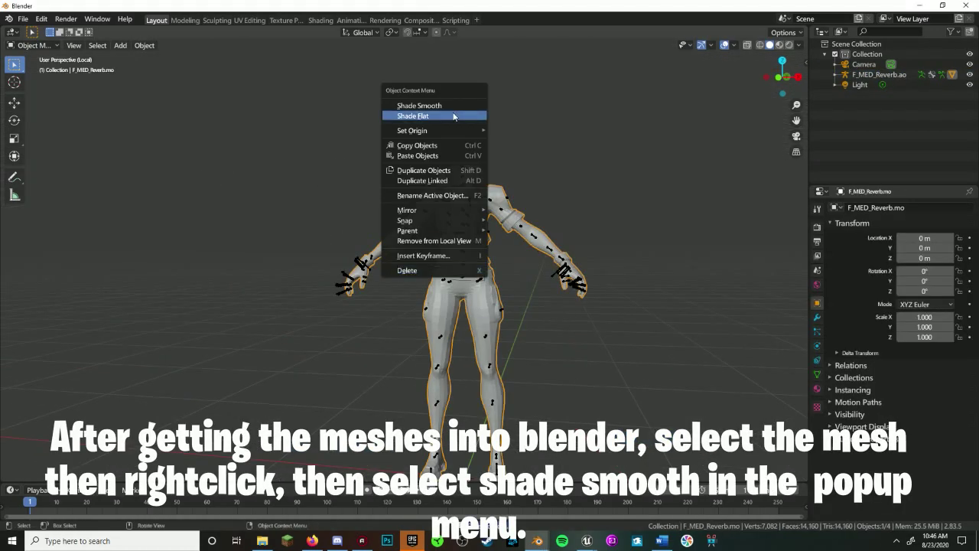
Apply Shade Smooth to the imported body mesh and import the F_MED_Reverb_FaceAcc skeleton mesh.
left_click(405, 114)
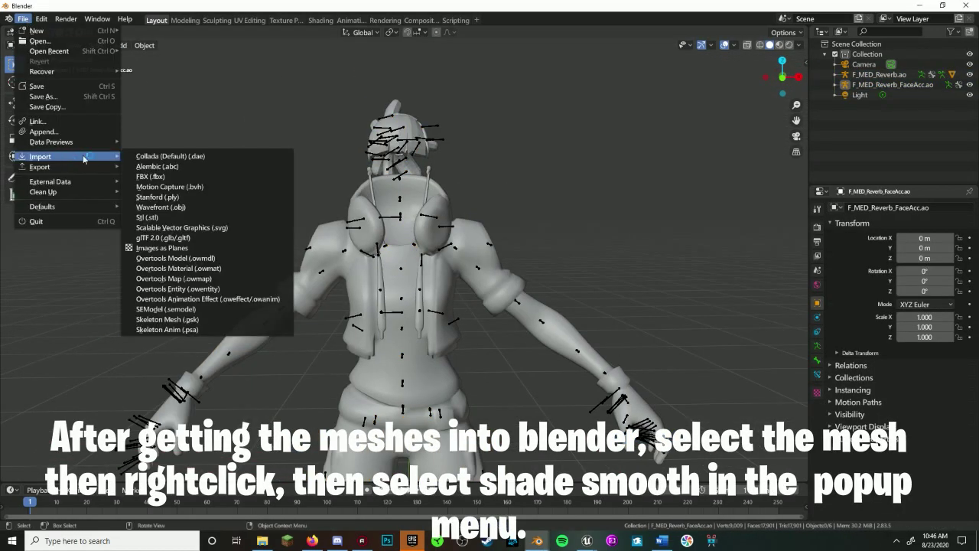
left_click(395, 137)
double_click(439, 226)
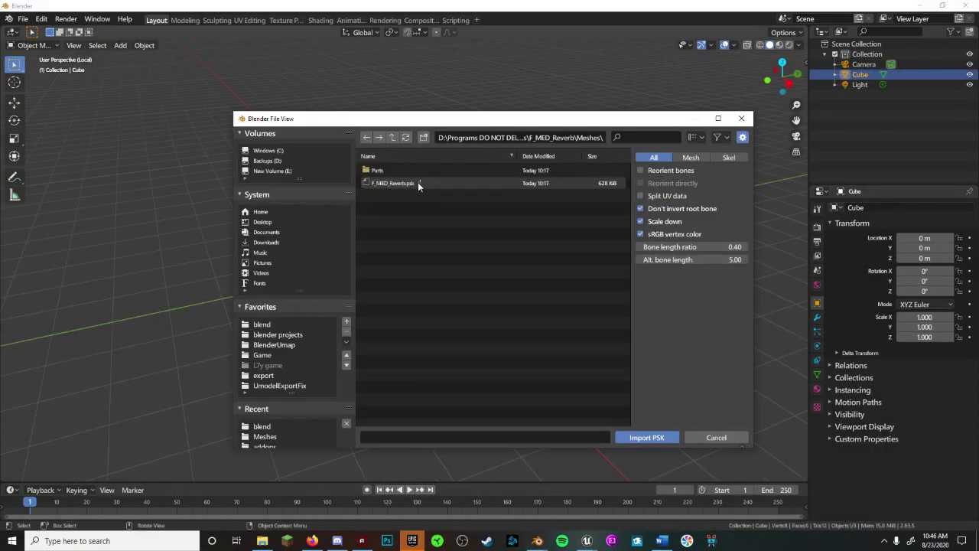
left_click(418, 182)
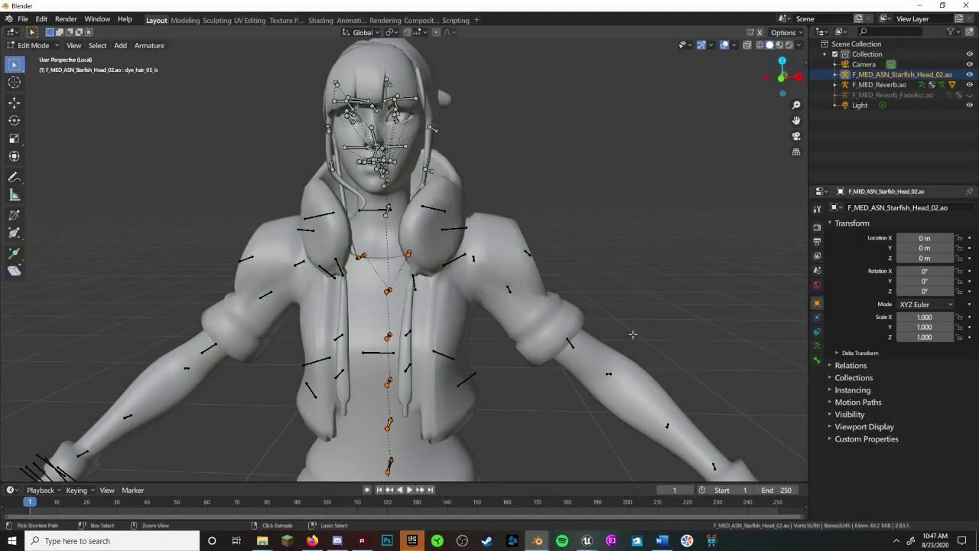
Return to Object Mode and turn on bone names in the F_MED_ASN_Starfish_Head_02 armature's viewport display.
scroll(590, 359, "down", 5)
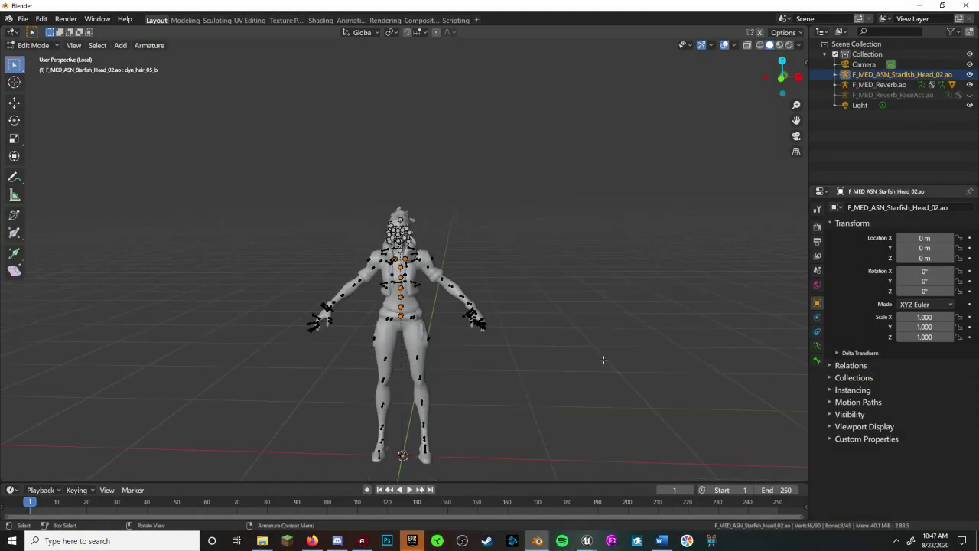
key("Tab")
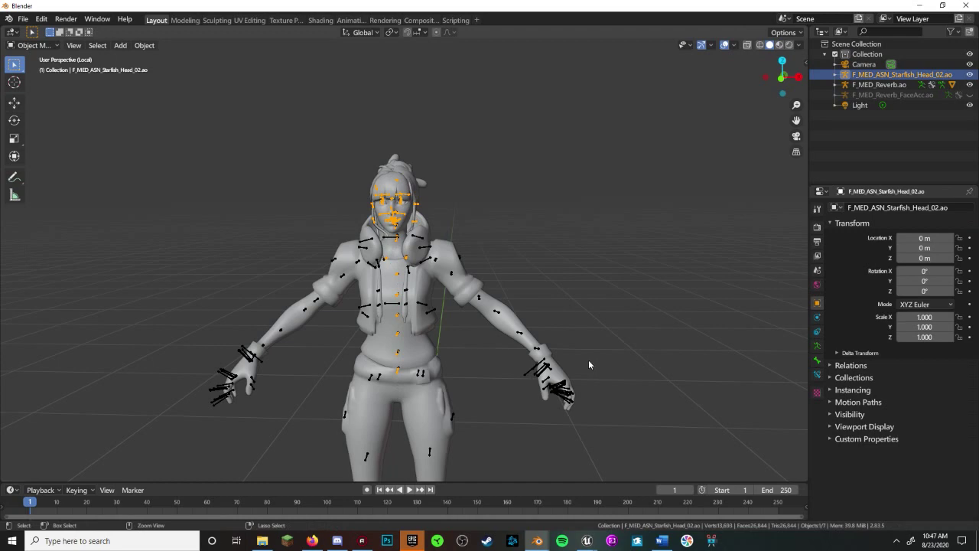
left_click(818, 348)
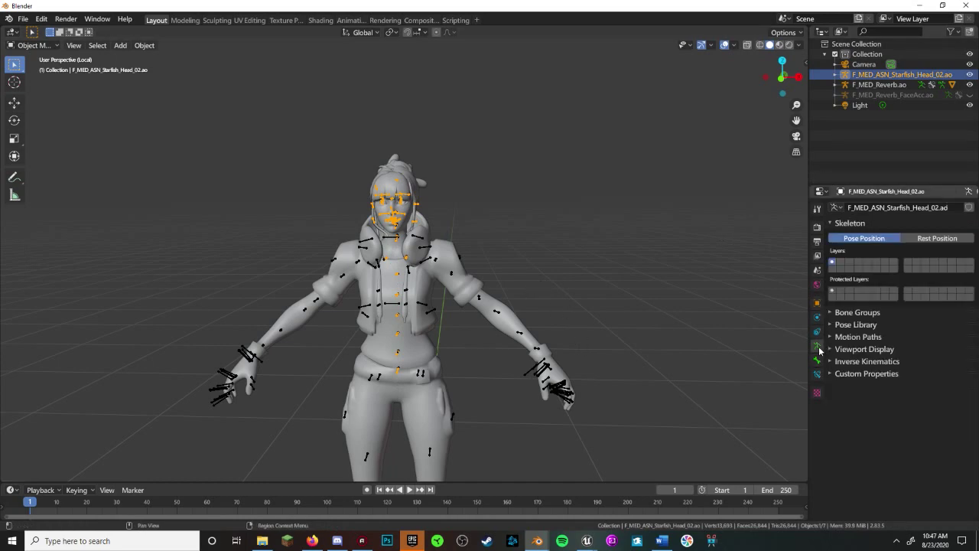
left_click(863, 349)
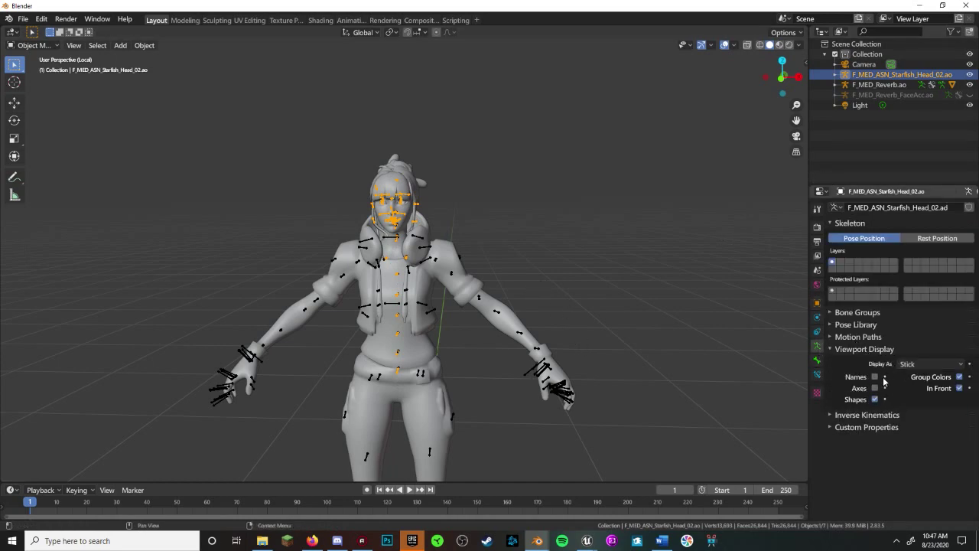
left_click(876, 377)
scroll(522, 348, "up", 6)
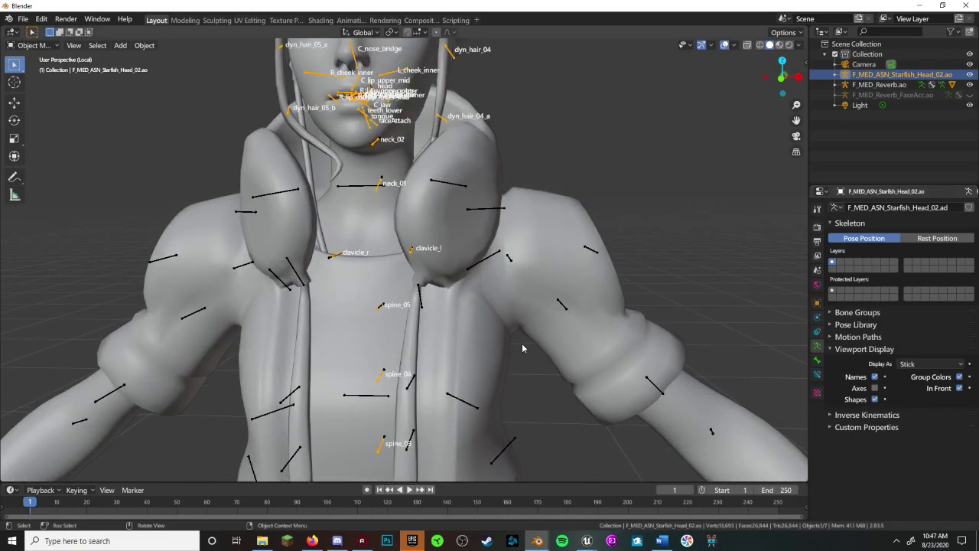
scroll(521, 348, "down", 5)
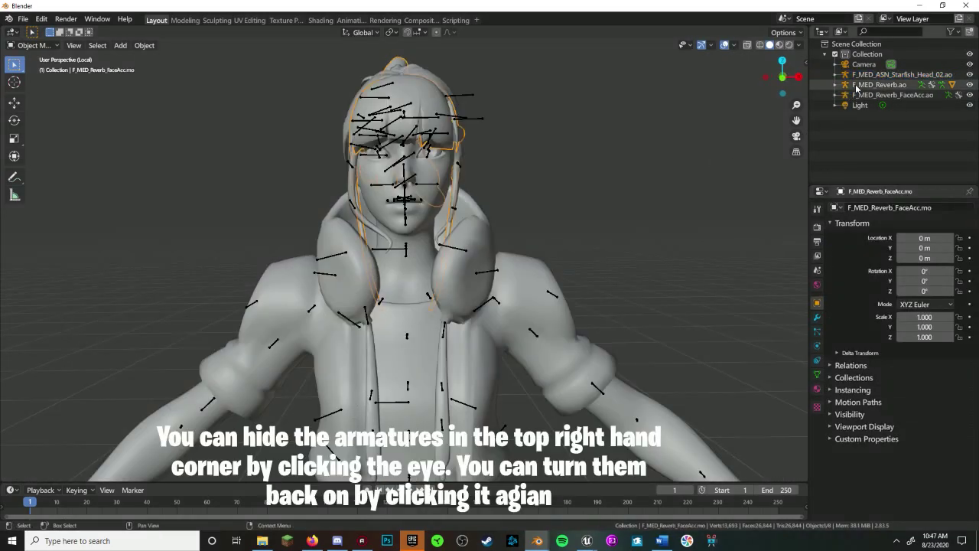
Hide the F_MED_Reverb_FaceAcc armature and select the F_MED_ASN_Starfish_Head_02 armature.
left_click(878, 85)
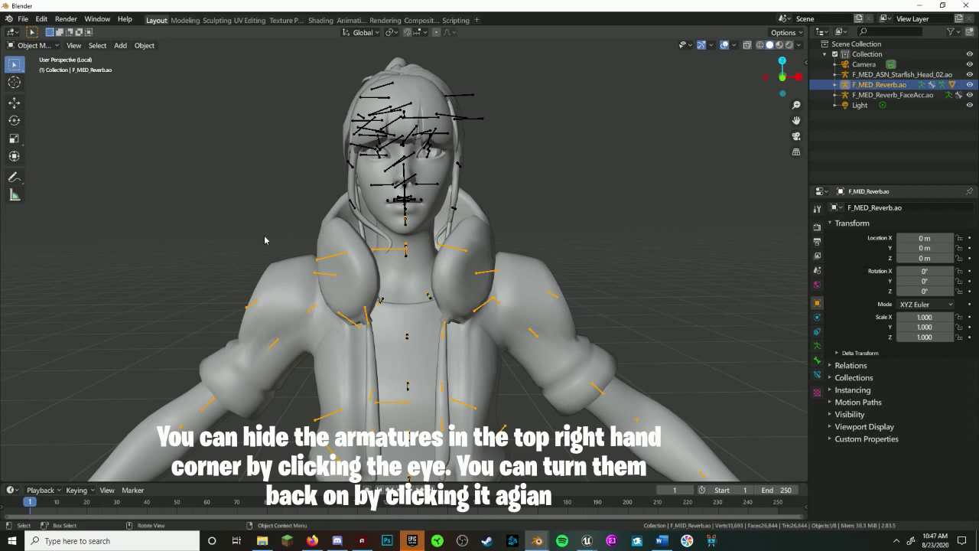
left_click(969, 95)
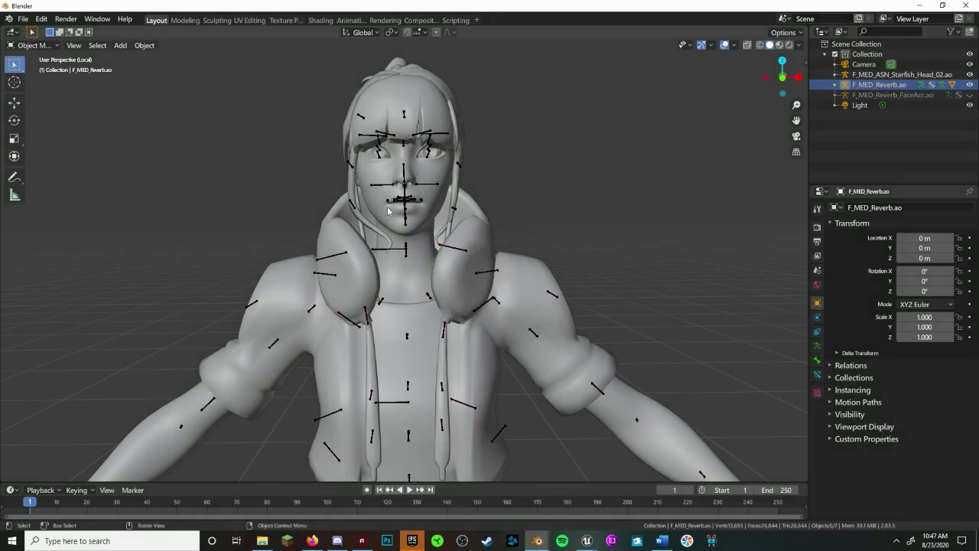
left_click(900, 75)
scroll(534, 319, "down", 7)
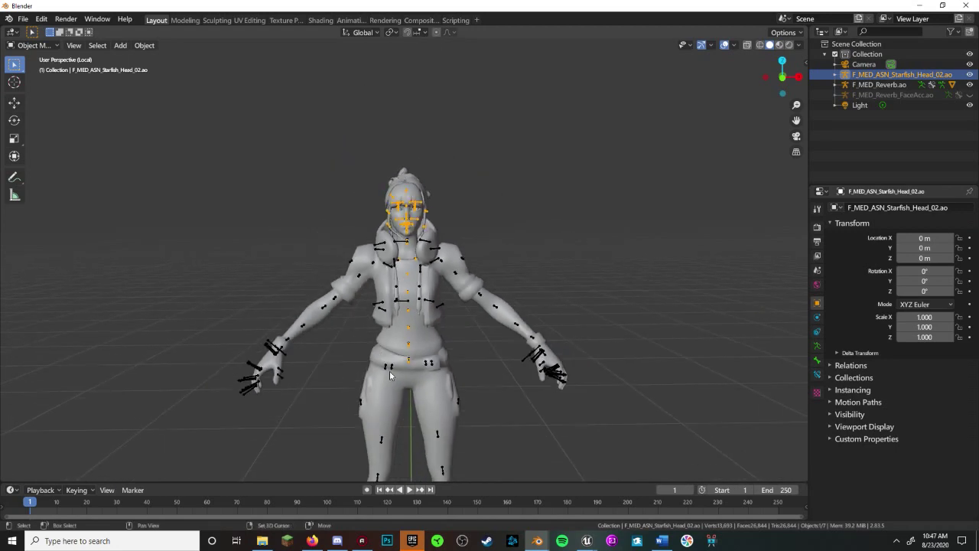
middle_click_drag(401, 393, 429, 286, "shift")
scroll(366, 273, "down", 2)
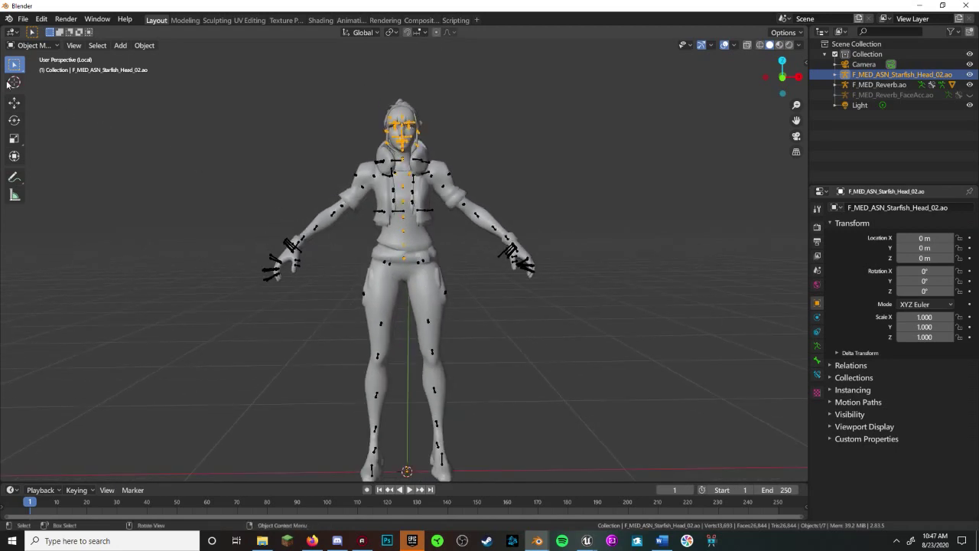
In the F_MED_ASN_Starfish_Head_02 armature's Edit Mode, box-select the body bones below the neck and delete them.
left_click(34, 45)
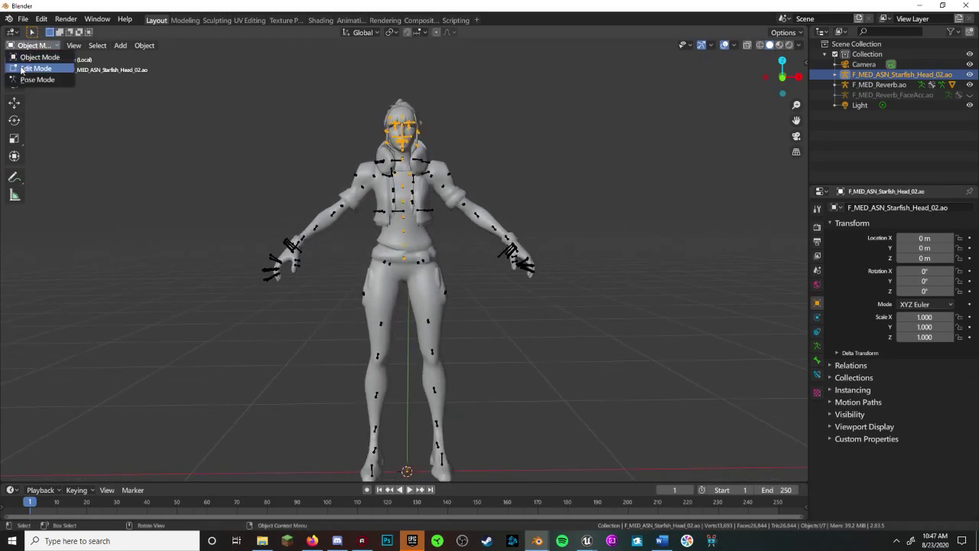
left_click(35, 69)
left_click_drag(516, 405, 298, 167)
middle_click_drag(298, 167, 365, 314)
scroll(414, 371, "up", 7)
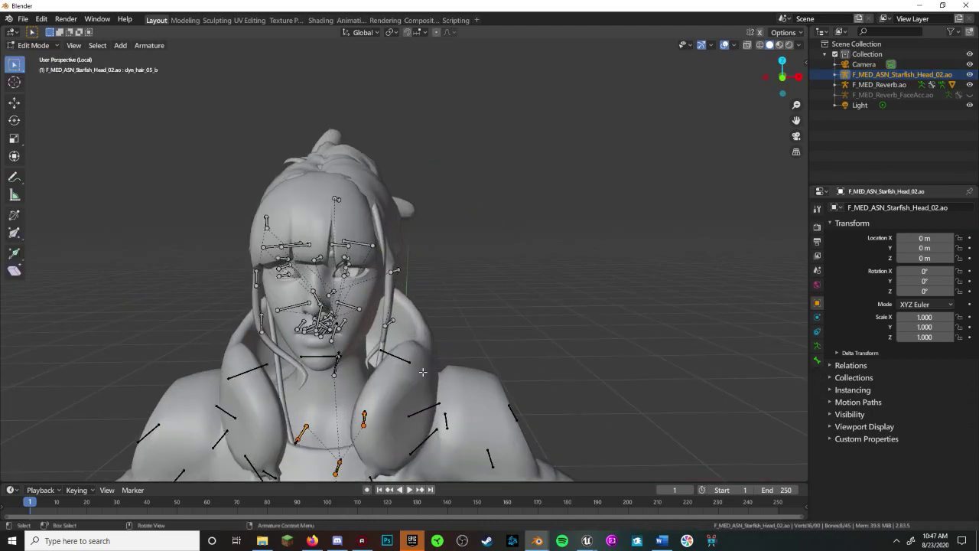
middle_click_drag(481, 336, 589, 148, "shift")
right_click(545, 274)
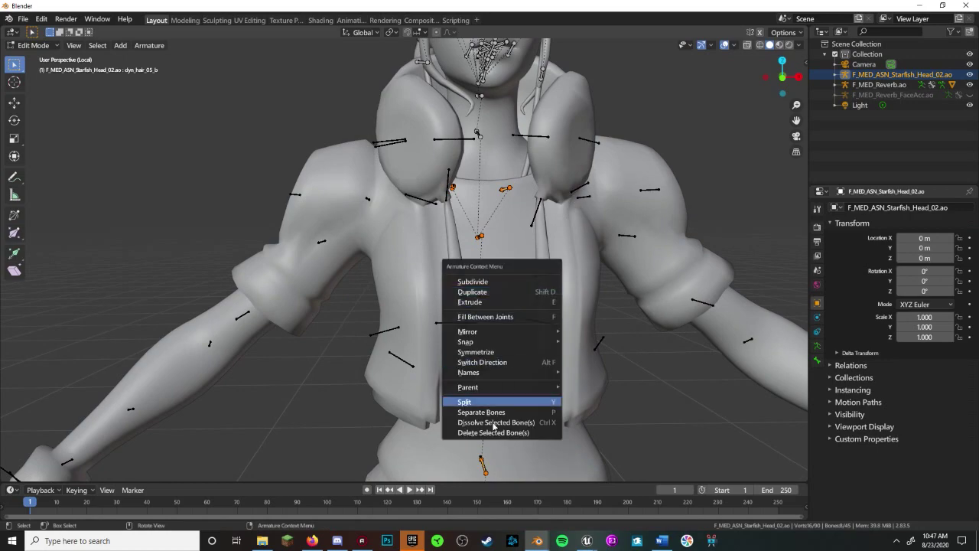
left_click(487, 433)
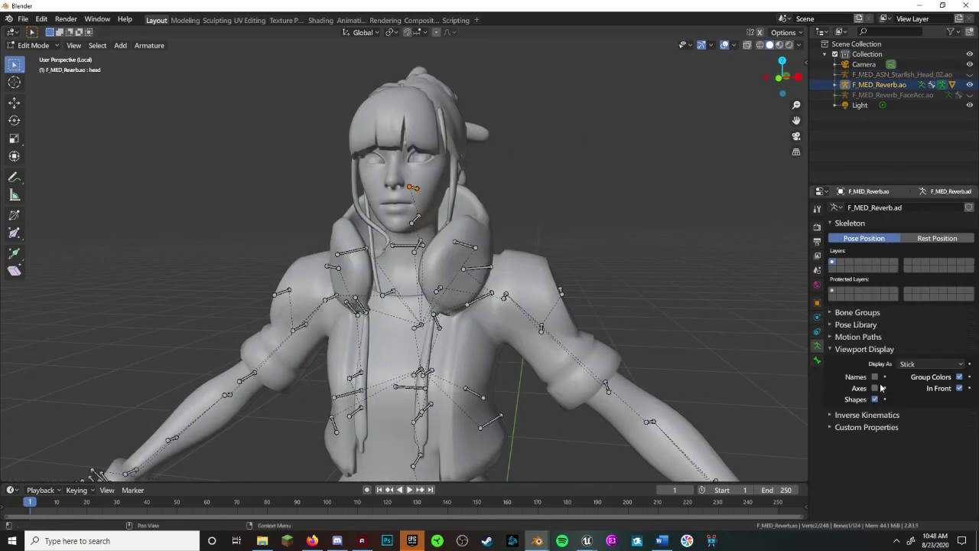
Turn on bone names for the F_MED_Reverb armature and delete its neck_01, neck_02 and head bones.
left_click(875, 377)
scroll(544, 289, "up", 5)
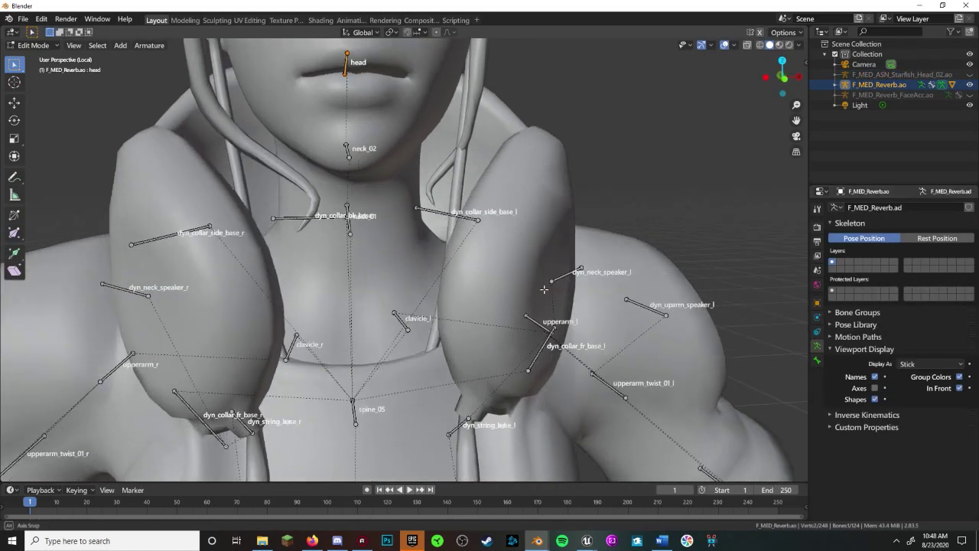
middle_click_drag(546, 289, 612, 260)
left_click(319, 228)
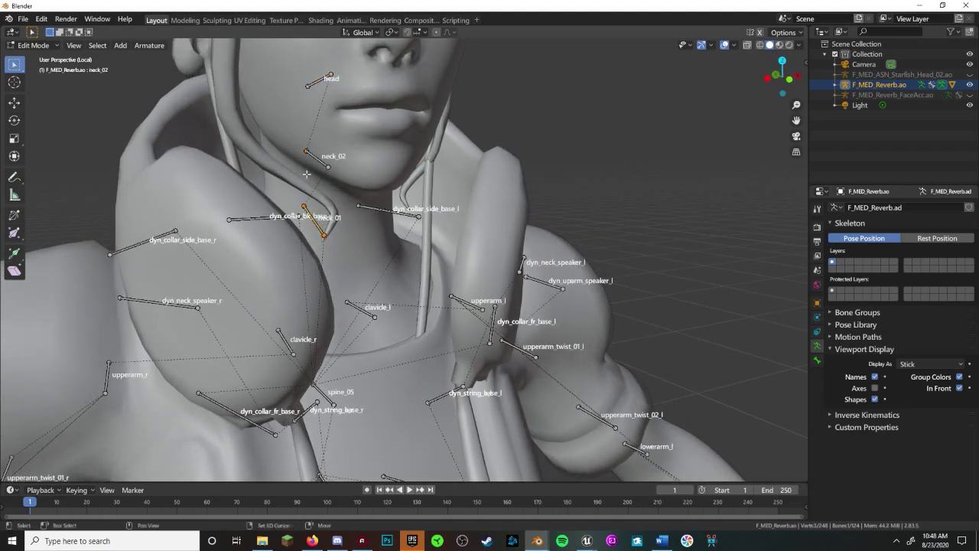
left_click(321, 80, "shift")
right_click(327, 86)
left_click(366, 190)
Box-select the body bones of the F_MED_Reverb_FaceAcc armature in Edit Mode and delete them.
scroll(499, 200, "down", 4)
middle_click_drag(499, 200, 451, 111, "shift")
scroll(451, 111, "down", 4)
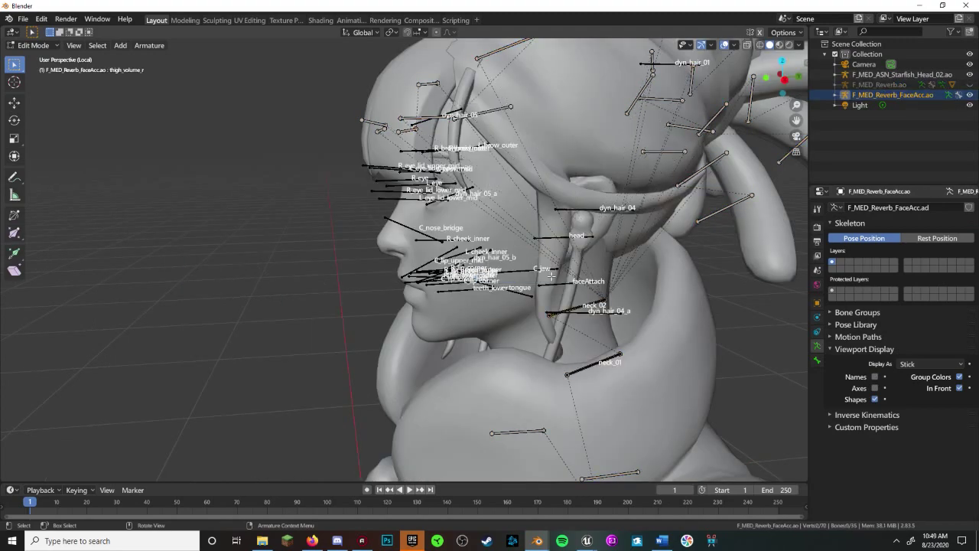
scroll(551, 277, "down", 10)
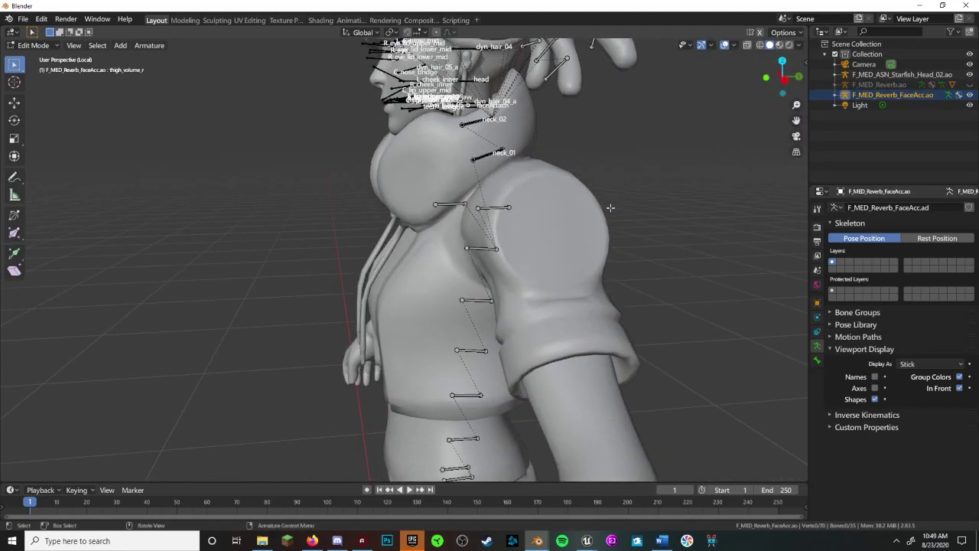
key("b")
left_click_drag(429, 442, 294, 180)
scroll(459, 229, "up", 8)
right_click(518, 303)
left_click(519, 301)
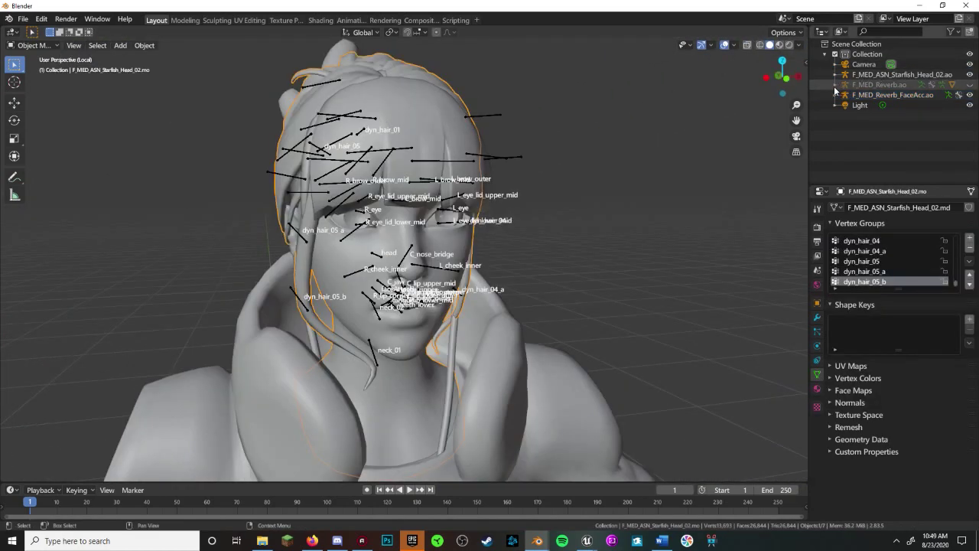
Hide the F_MED_Reverb_FaceAcc mesh, then separate all faces of the Starfish head mesh by material and return to Object Mode.
left_click(834, 95)
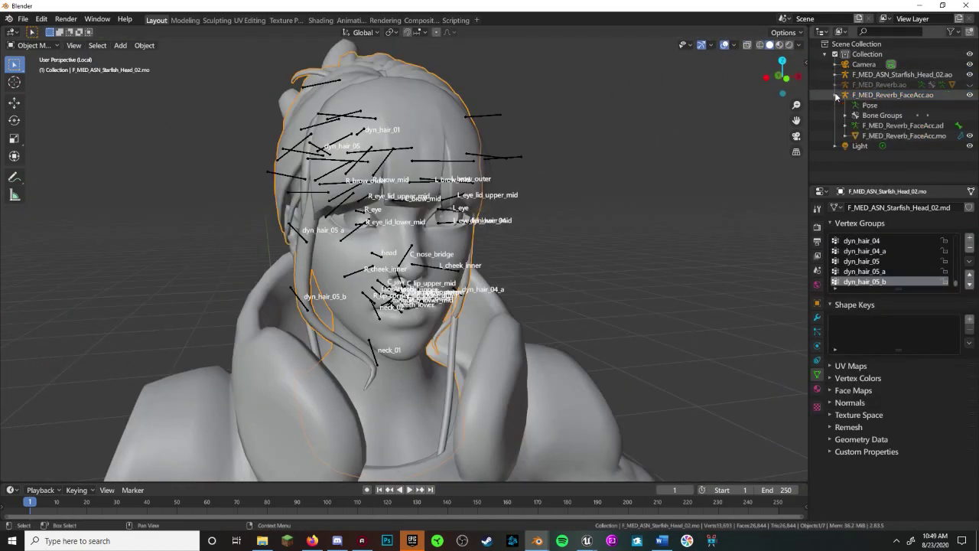
left_click(969, 135)
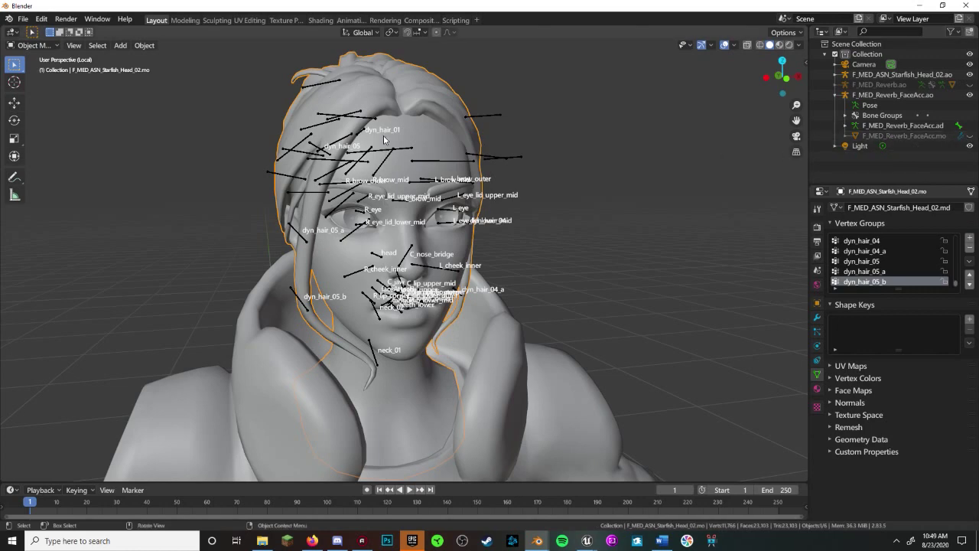
left_click(32, 45)
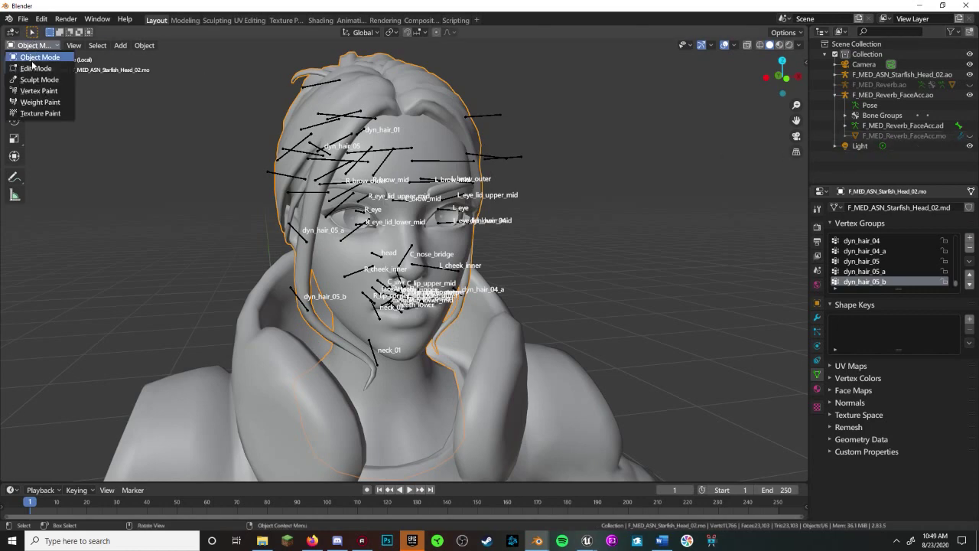
left_click(34, 68)
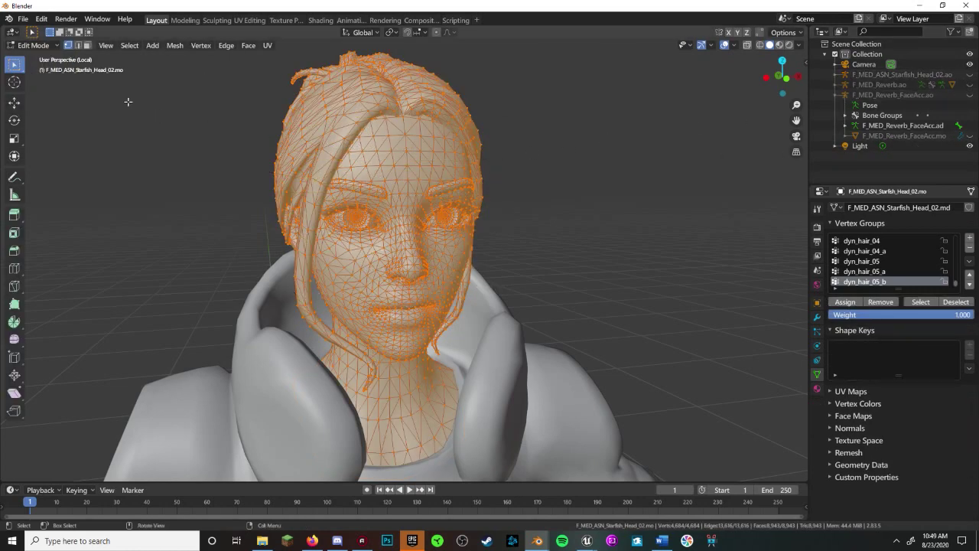
left_click(87, 46)
right_click(191, 143)
mouse_move(187, 329)
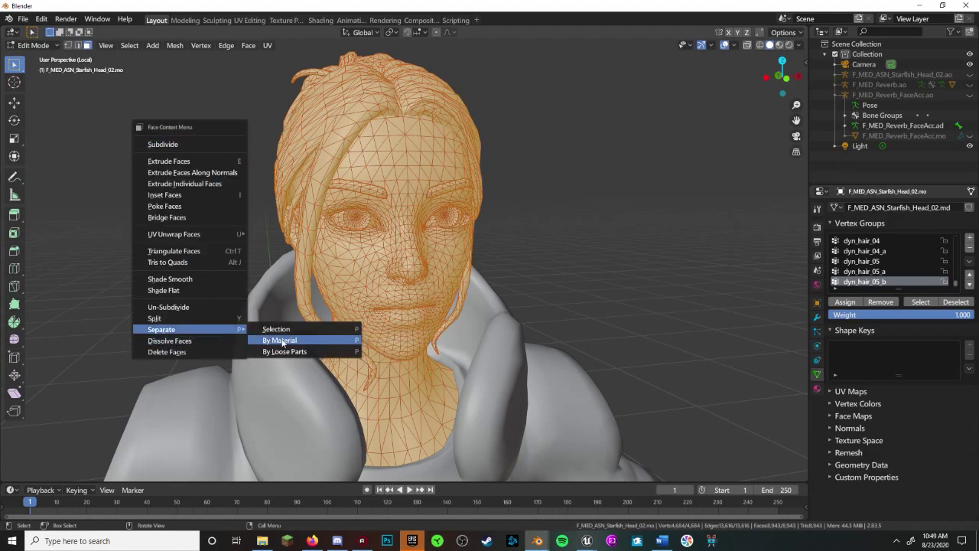
left_click(280, 341)
left_click(33, 45)
left_click(39, 55)
Delete the separated hair mesh F_MED_ASN_Starfish_Head_02.mo.001.
left_click(332, 97)
right_click(332, 98)
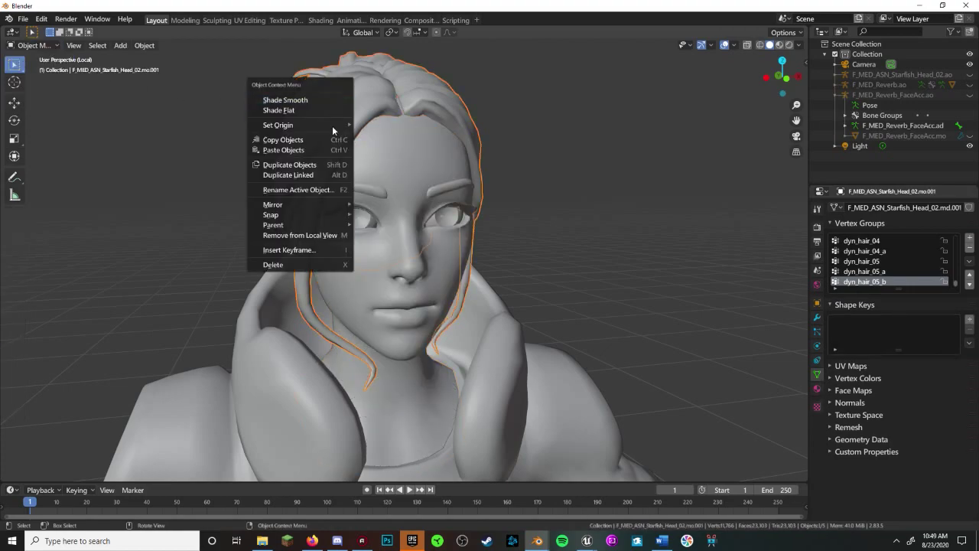
left_click(310, 264)
Join the Starfish head and FaceAcc armatures into F_MED_Reverb.ao, keeping F_MED_Reverb.ao as the active object.
left_click(882, 76)
left_click(887, 75)
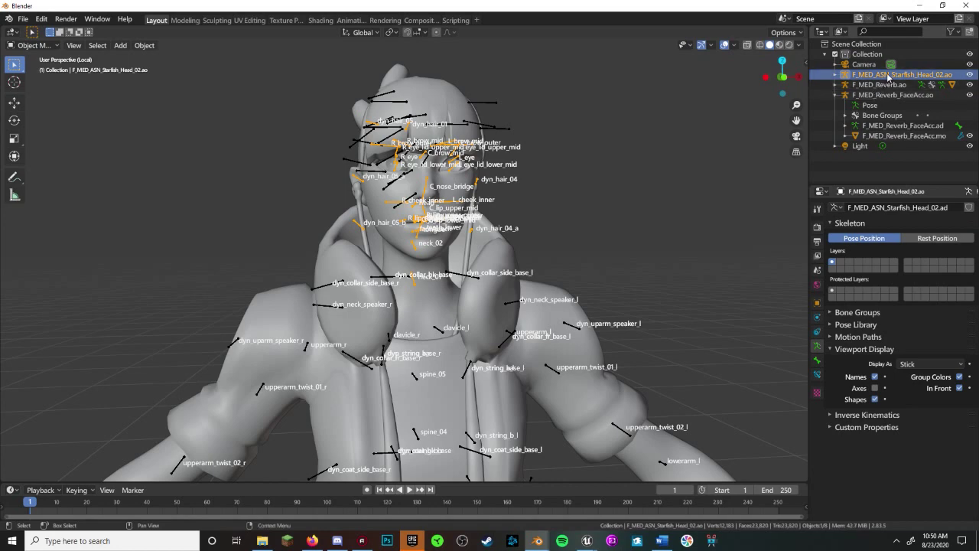
left_click(885, 85, "ctrl")
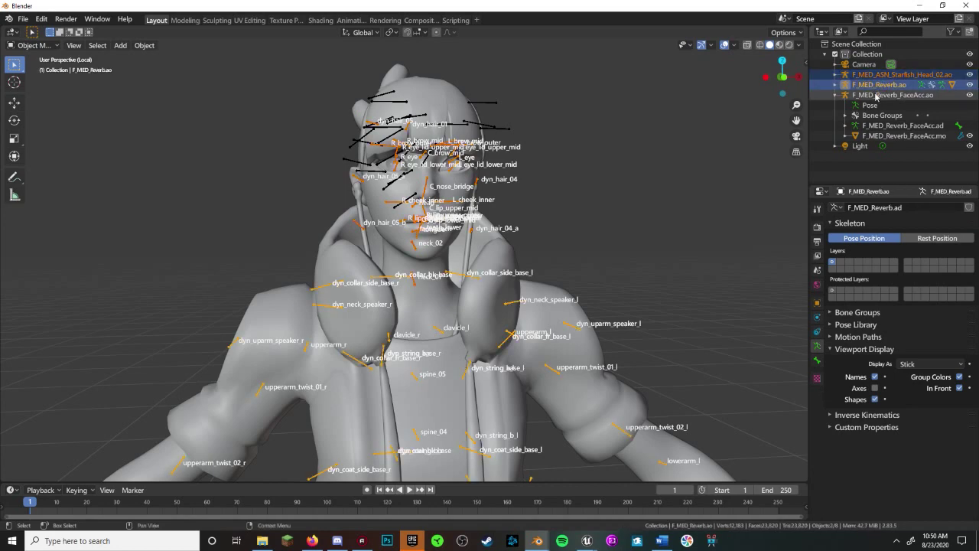
left_click(876, 95, "ctrl")
left_click(881, 85, "ctrl")
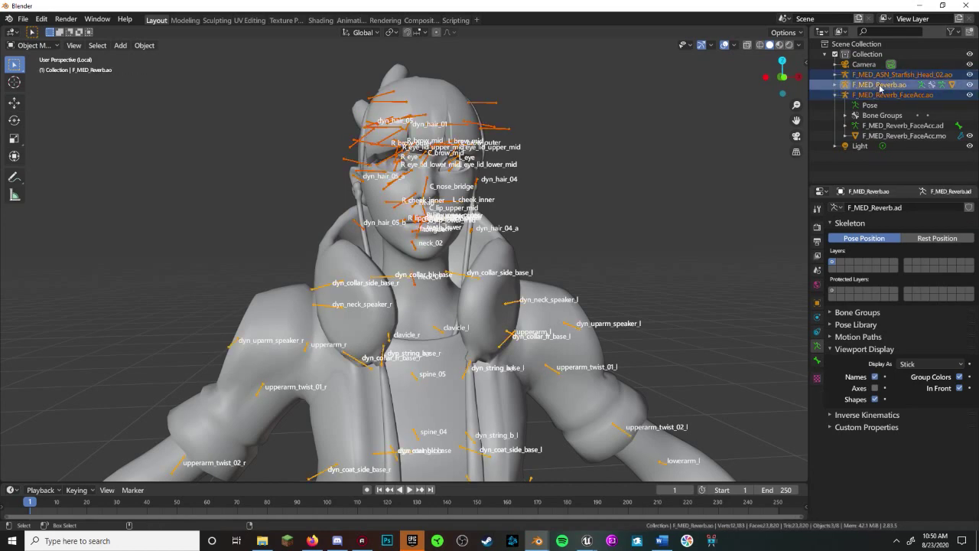
key("ctrl+j")
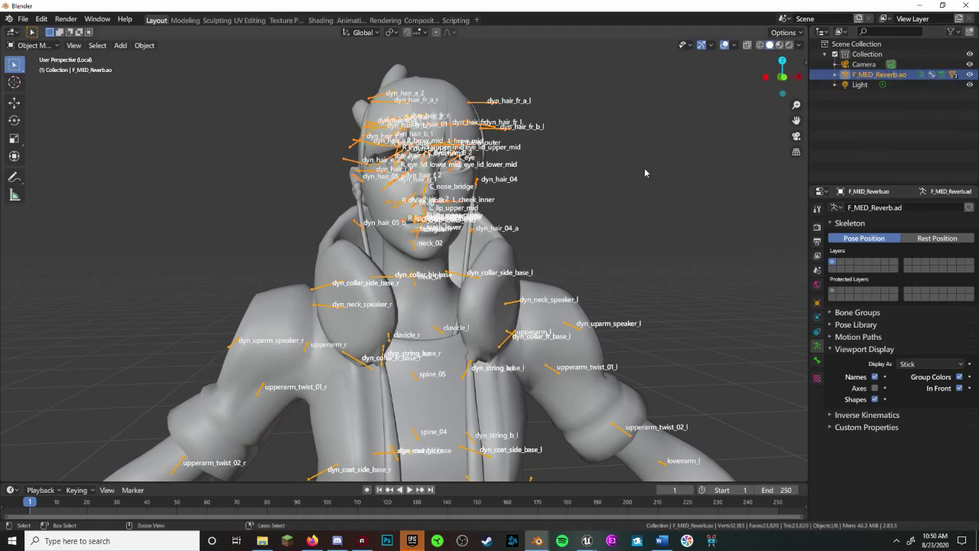
In the joined armature's Edit Mode, parent the neck_01 bone to spine_05 with Keep Offset.
scroll(555, 296, "up", 4)
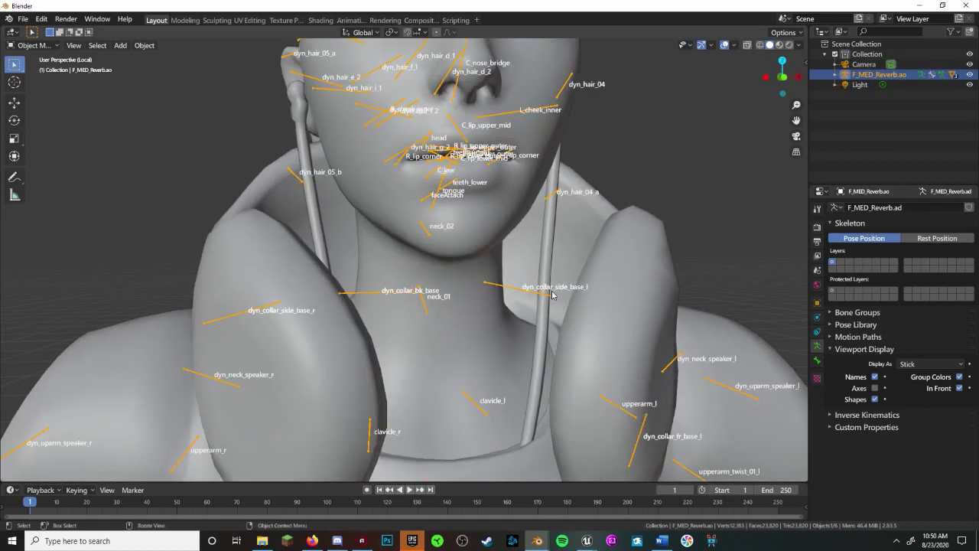
scroll(551, 293, "down", 4)
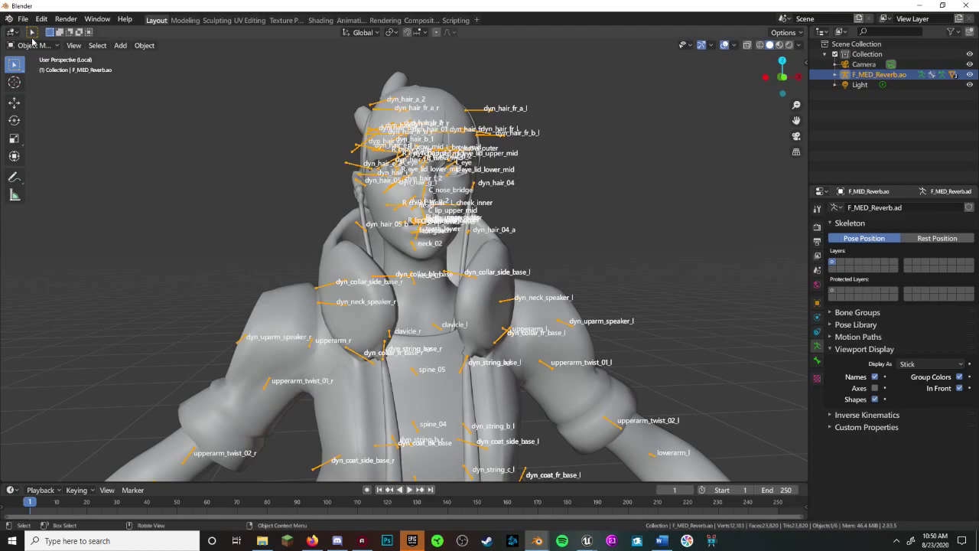
left_click(34, 45)
left_click(36, 69)
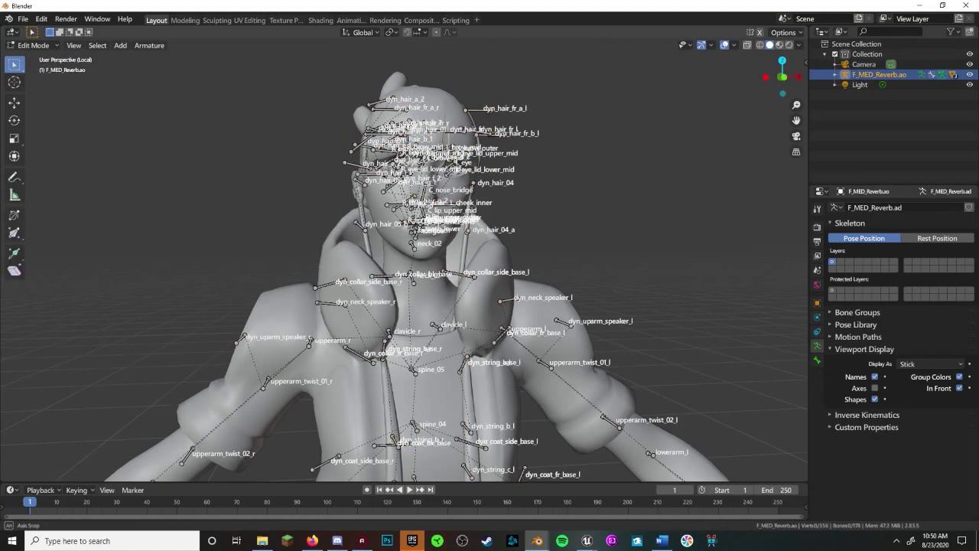
middle_click_drag(371, 161, 348, 147)
scroll(539, 162, "up", 4)
scroll(549, 153, "up", 1)
middle_click_drag(463, 94, 406, 219, "shift")
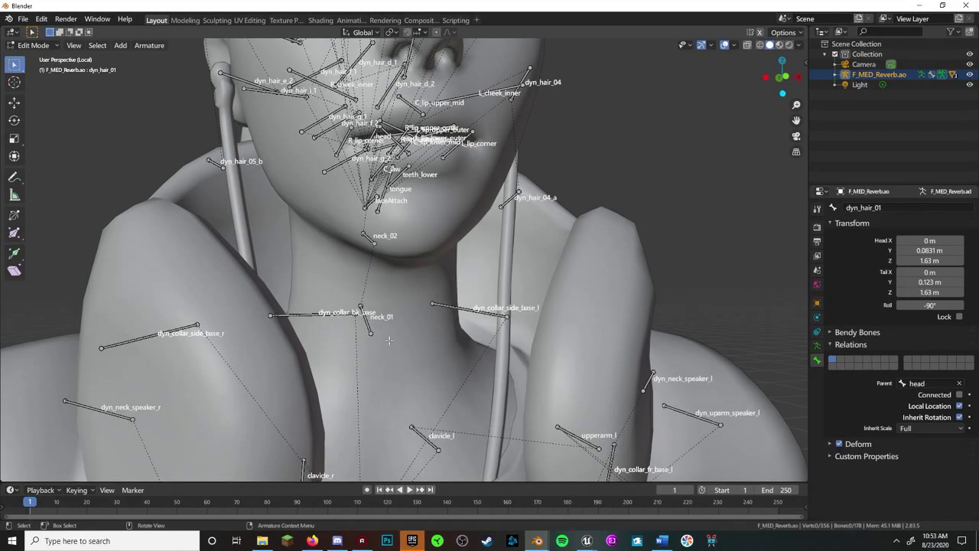
left_click(371, 328)
middle_click_drag(404, 378, 394, 391)
middle_click_drag(437, 420, 431, 279, "shift")
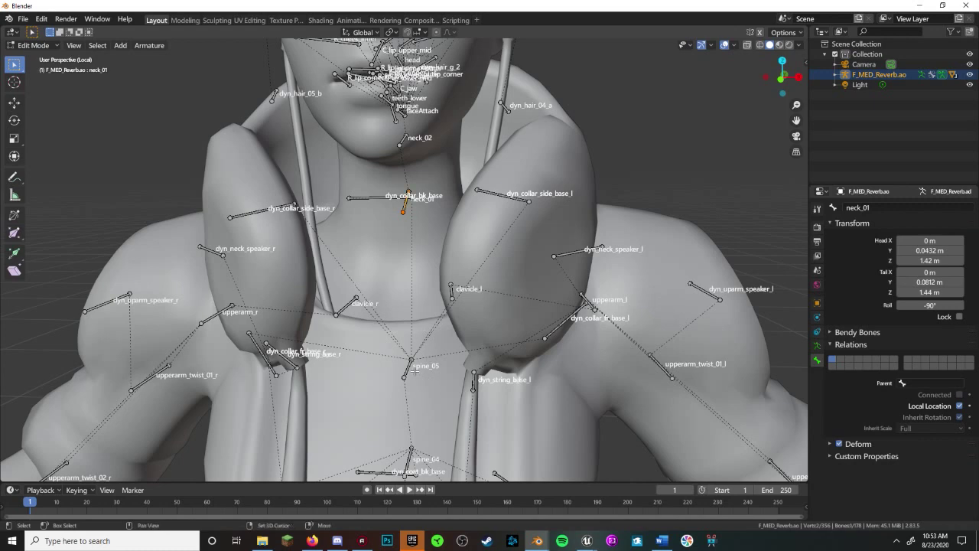
left_click(411, 359)
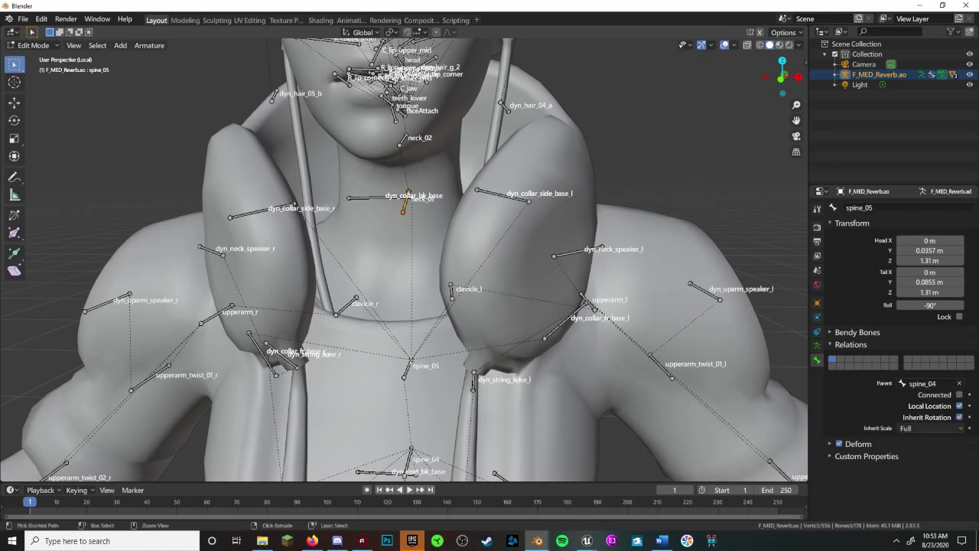
key("ctrl+p")
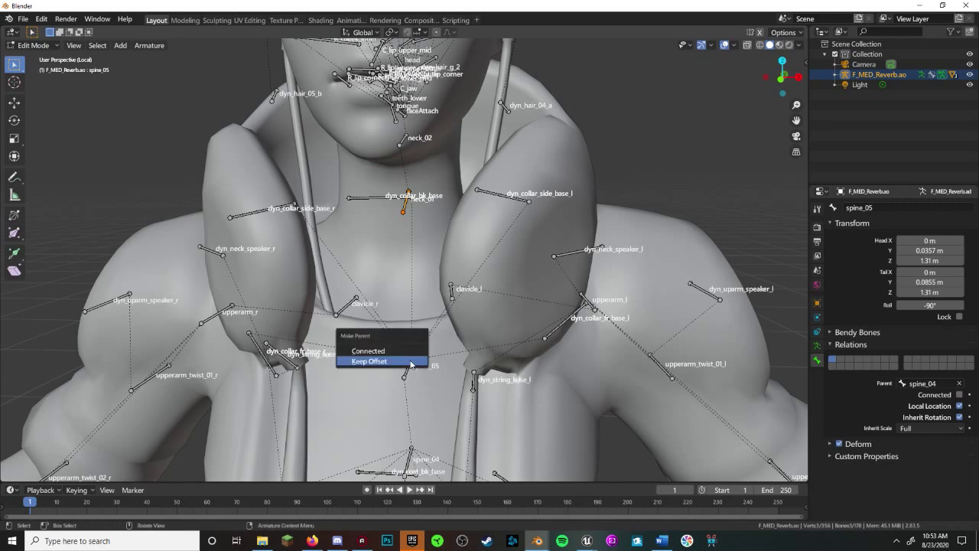
left_click(410, 362)
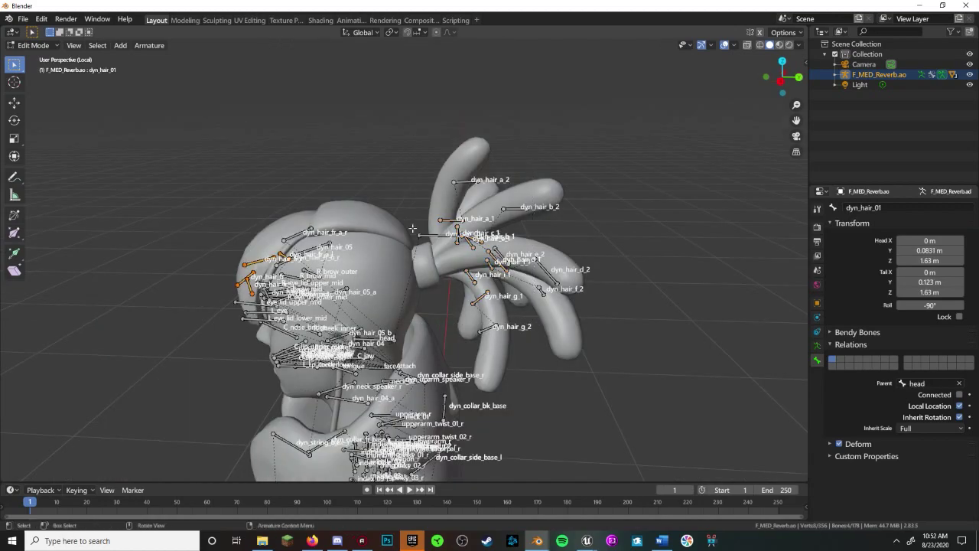
Add the remaining front hair bones to the selection and parent them to the head bone with Keep Offset.
scroll(327, 202, "up", 5)
scroll(327, 202, "down", 5)
left_click(329, 204, "shift")
scroll(329, 203, "up", 1)
middle_click_drag(329, 204, 535, 285)
left_click(292, 212, "shift")
left_click(551, 309, "shift")
key("ctrl+p")
left_click(531, 280)
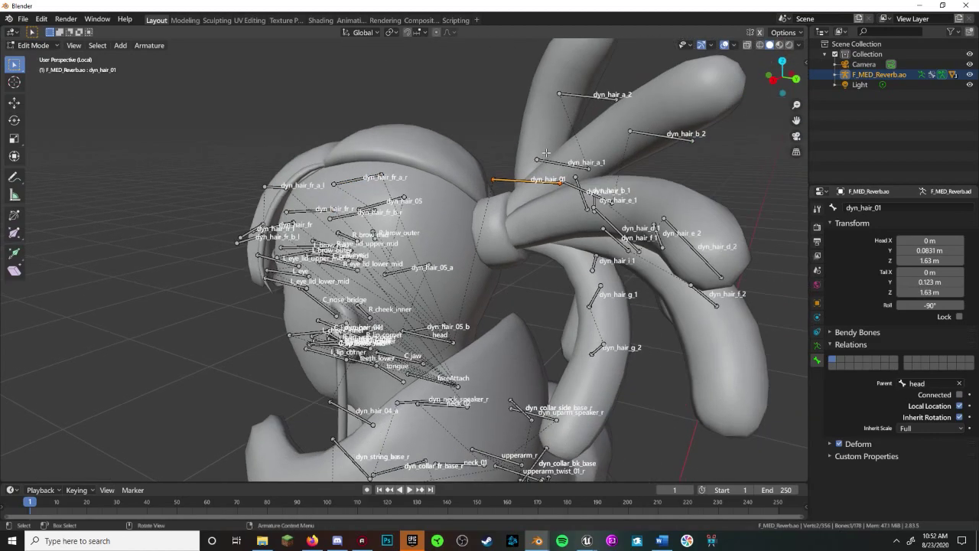
Select the first bone of each ponytail strand, such as dyn_hair_a_1 to dyn_hair_g_1, and parent them to dyn_hair_01.
left_click(547, 159)
middle_click_drag(546, 159, 590, 264)
left_click(592, 195, "shift")
left_click(632, 183, "shift")
middle_click_drag(605, 336, 581, 277)
left_click(591, 278, "shift")
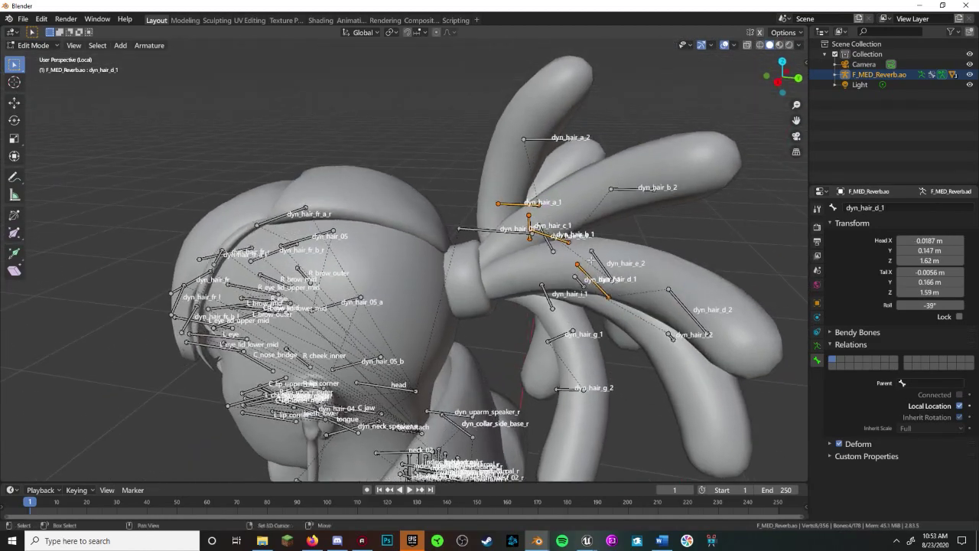
middle_click_drag(557, 337, 320, 310)
left_click(582, 299, "shift")
middle_click_drag(581, 299, 552, 318)
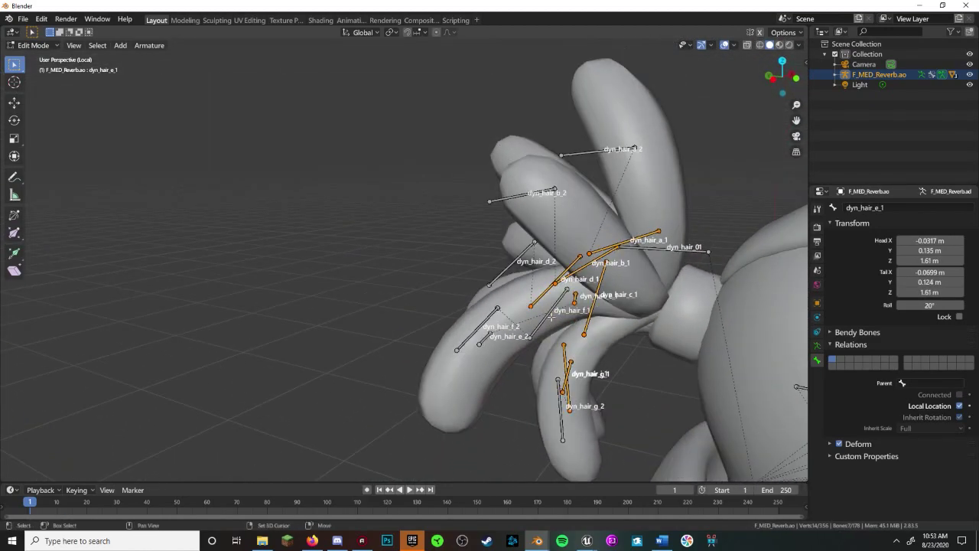
key("ctrl+p")
left_click(612, 310)
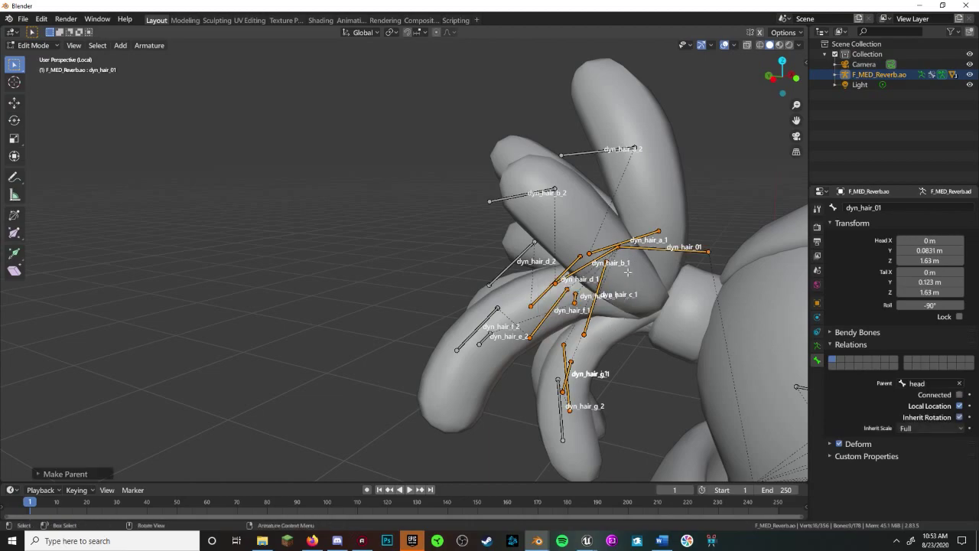
middle_click_drag(612, 310, 612, 293)
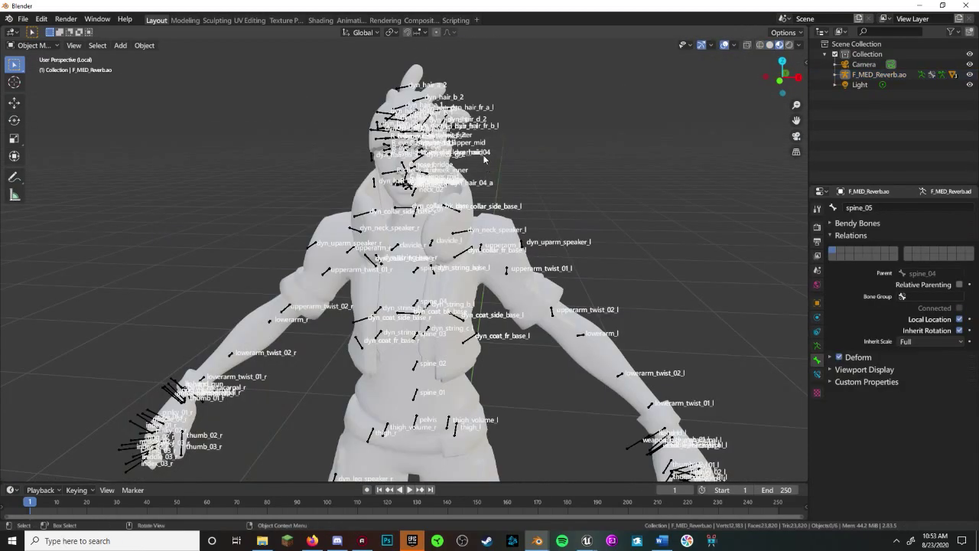
Hide the F_MED_Reverb armature and set it as the target object of the FaceAcc mesh's Armature modifier.
left_click(970, 75)
left_click(970, 75)
left_click(970, 75)
left_click(404, 134)
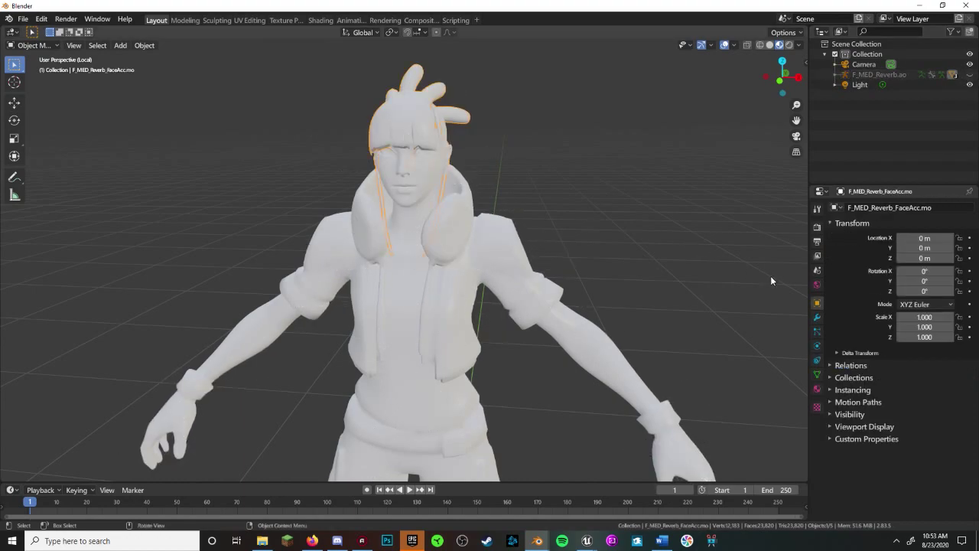
left_click(817, 316)
left_click(836, 222)
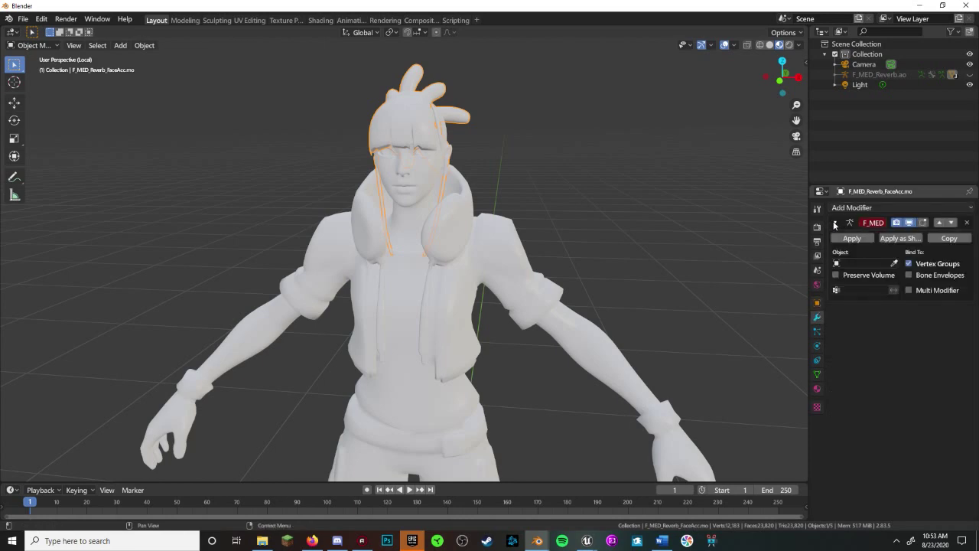
left_click(857, 265)
left_click(855, 277)
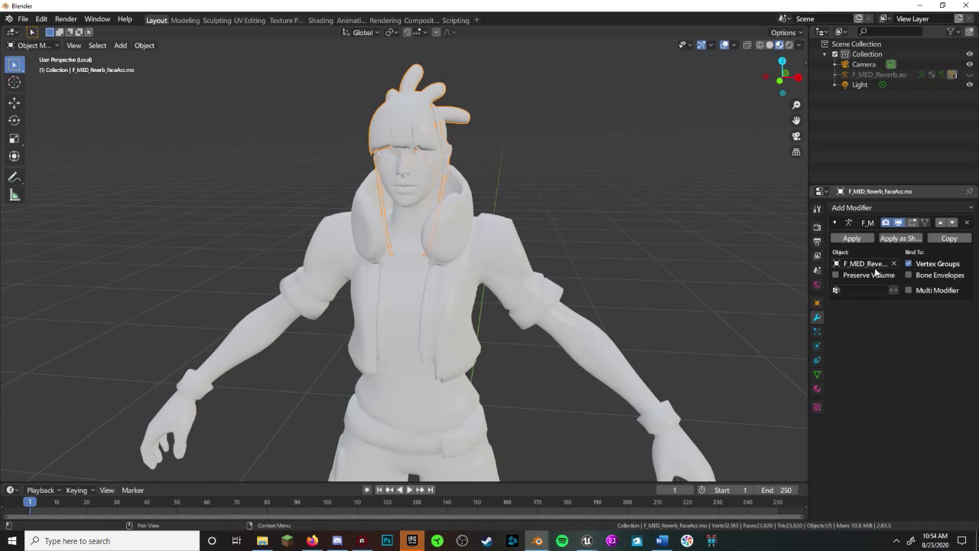
Set the F_MED_Reverb armature as the target object of the Starfish head mesh's Armature modifier.
left_click(410, 227)
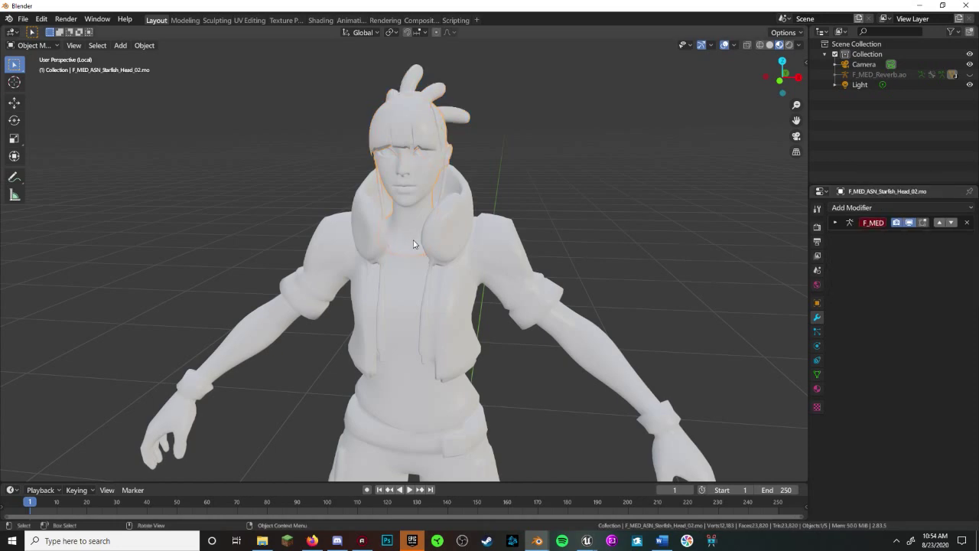
left_click(835, 222)
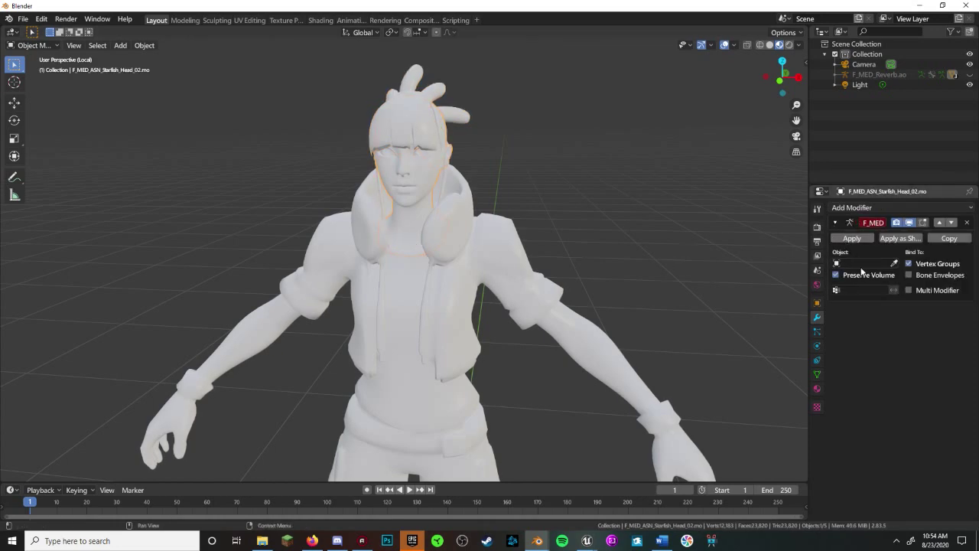
left_click(857, 264)
left_click(860, 279)
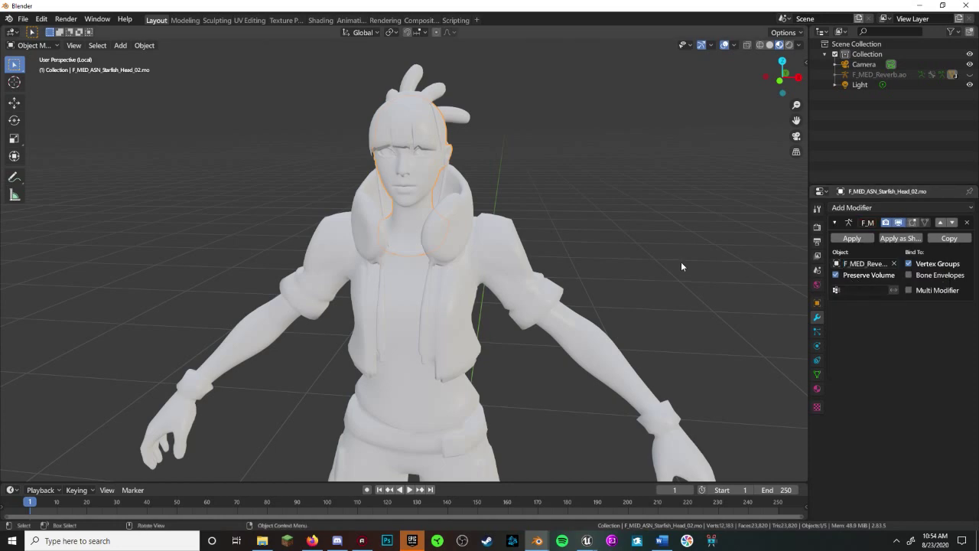
left_click(969, 75)
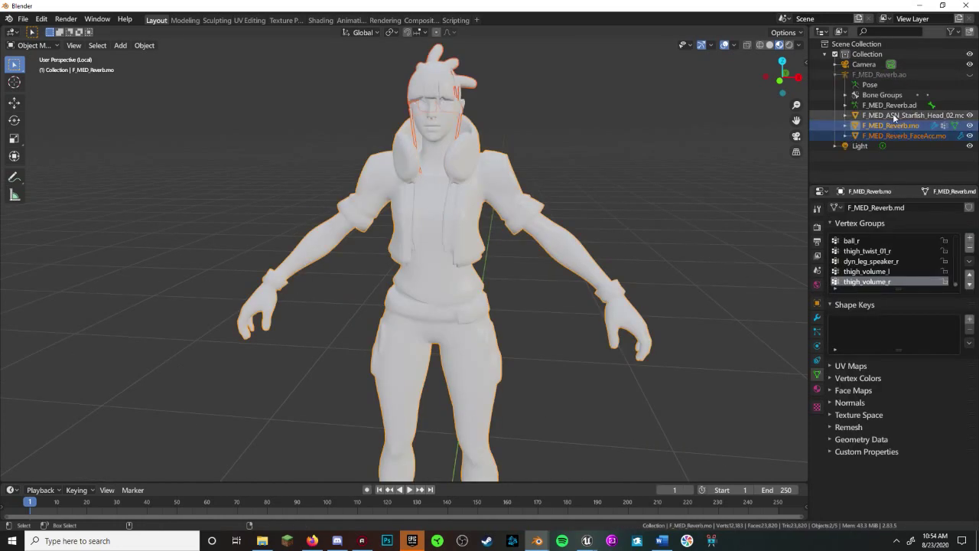
Select the Starfish head, FaceAcc and F_MED_Reverb body meshes, with the body active, and join them into one mesh.
left_click(893, 116, "ctrl")
left_click(892, 115)
left_click(890, 136)
left_click(892, 115, "ctrl")
left_click(889, 127, "ctrl")
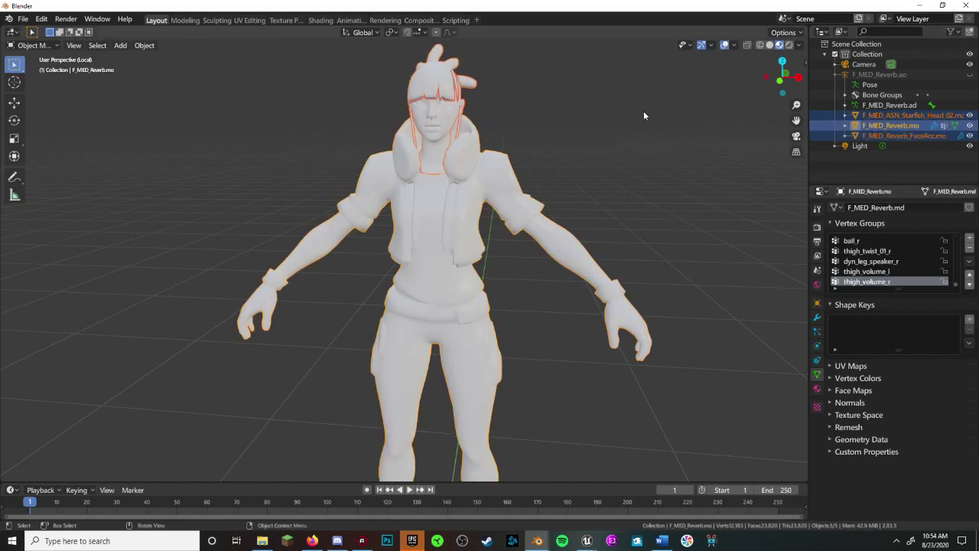
key("ctrl+j")
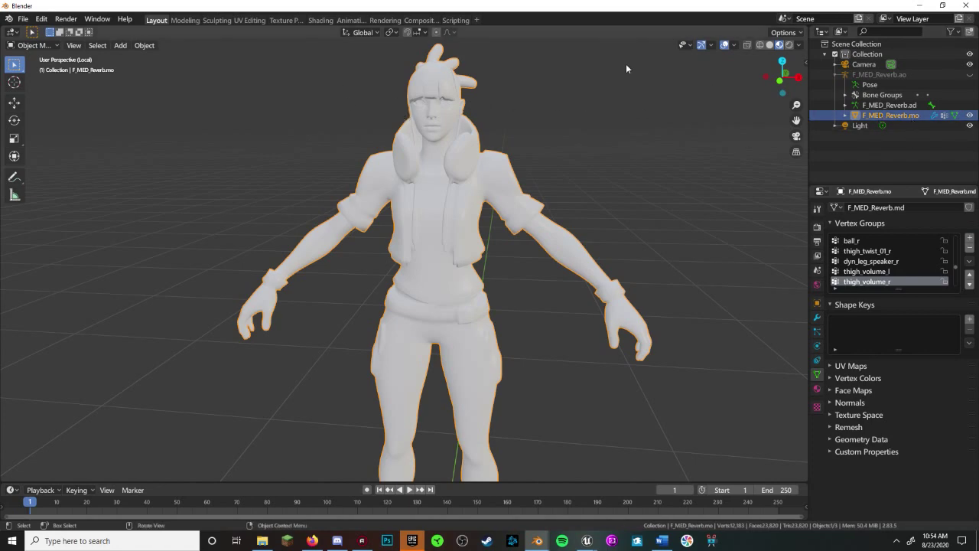
Switch to the Shading workspace and enable nodes for the F_MED_Reverb_Body material.
left_click(321, 19)
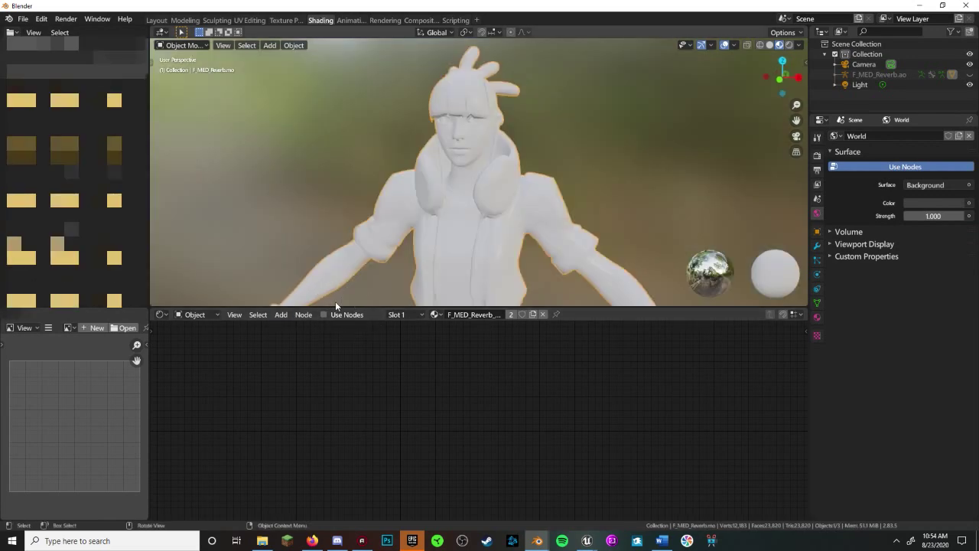
left_click(335, 315)
scroll(395, 388, "up", 3)
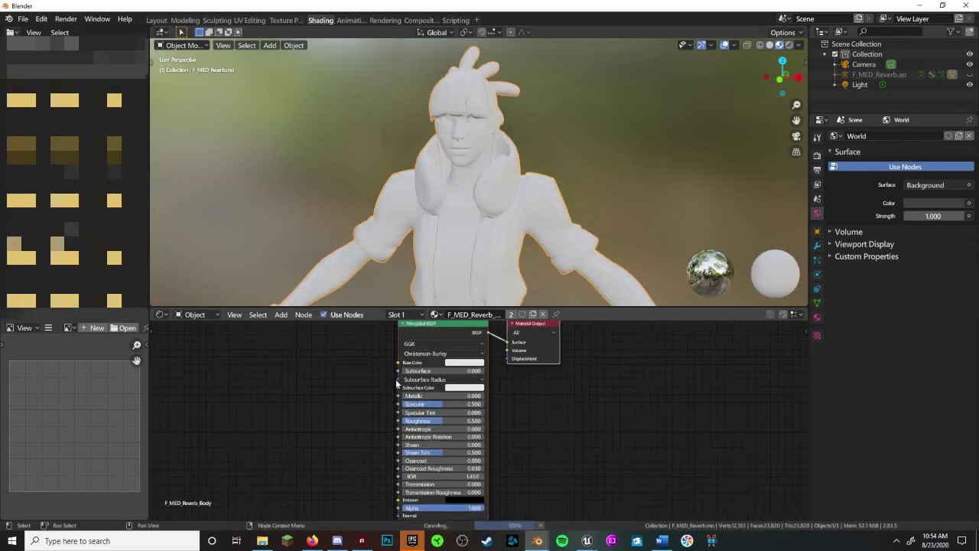
Append the Custom_FN_Shader_1.5_standard node group from FN_Standard_Shader_1.5.blend and use it as the body material's surface shader in place of the Principled BSDF.
left_click(268, 543)
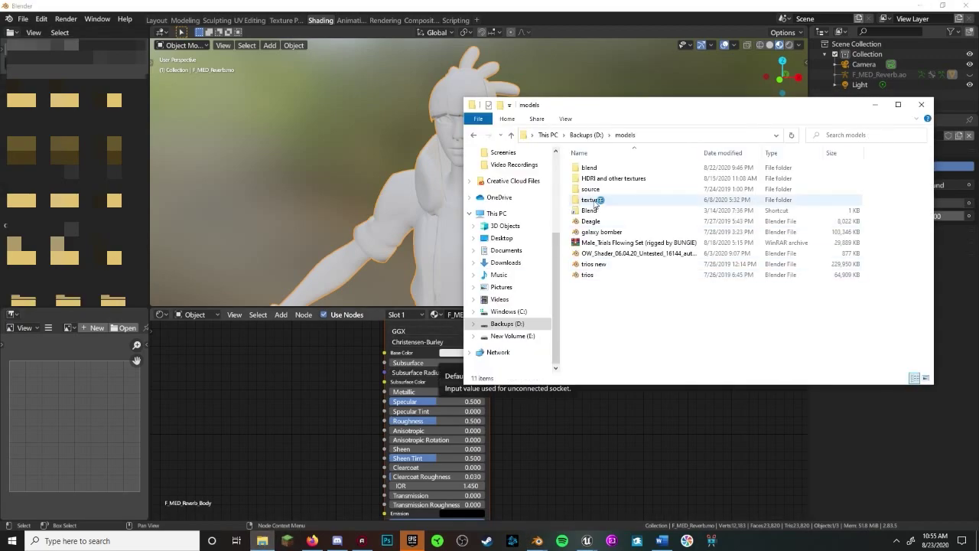
left_click(606, 171)
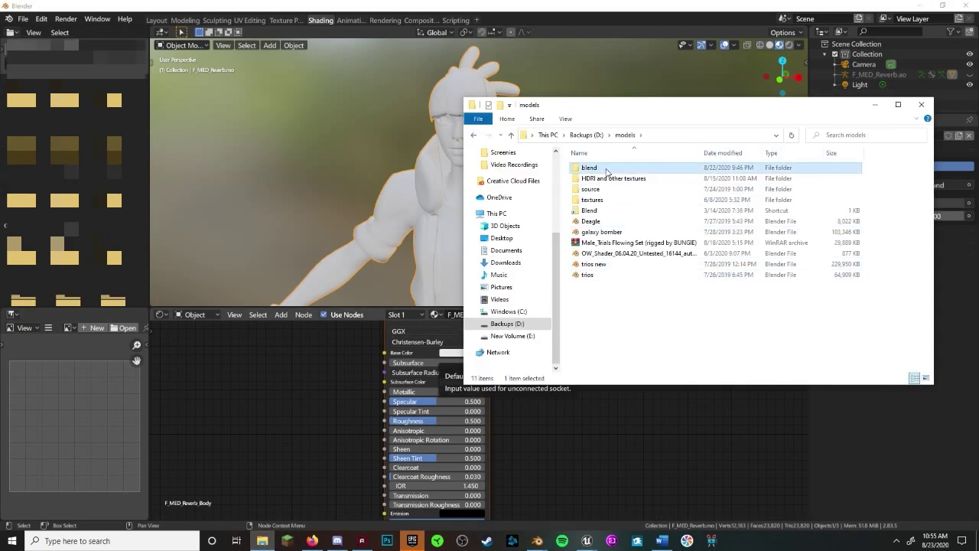
double_click(605, 168)
scroll(616, 271, "down", 10)
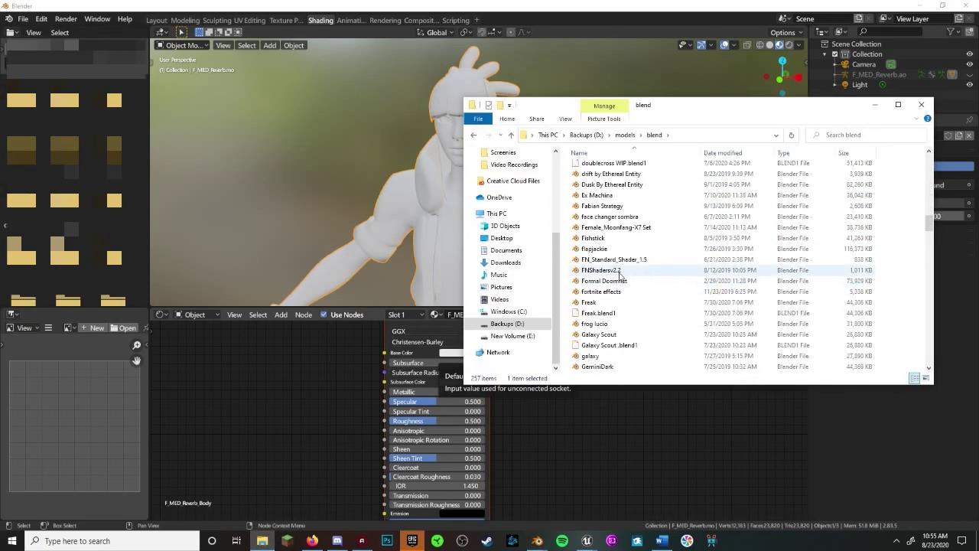
left_click_drag(614, 259, 275, 358)
left_click(235, 377)
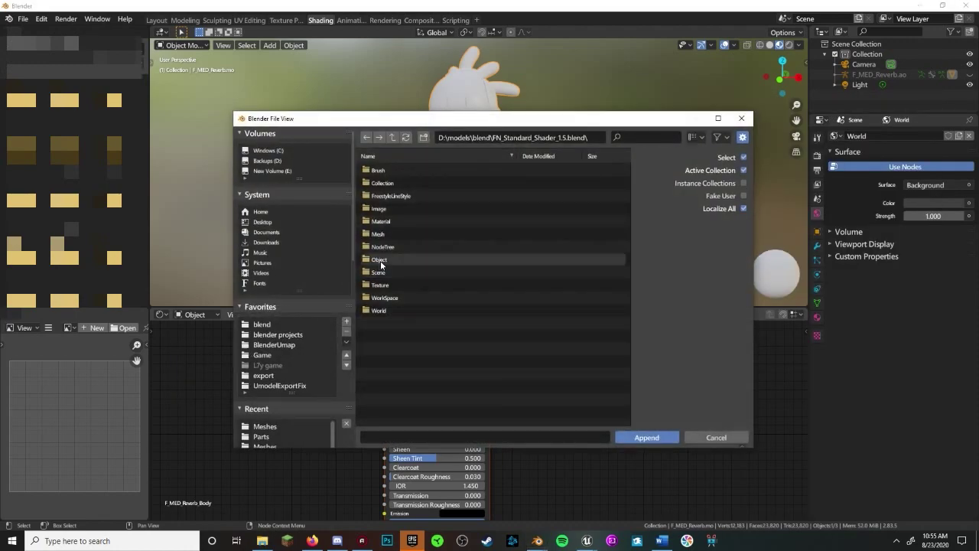
double_click(396, 246)
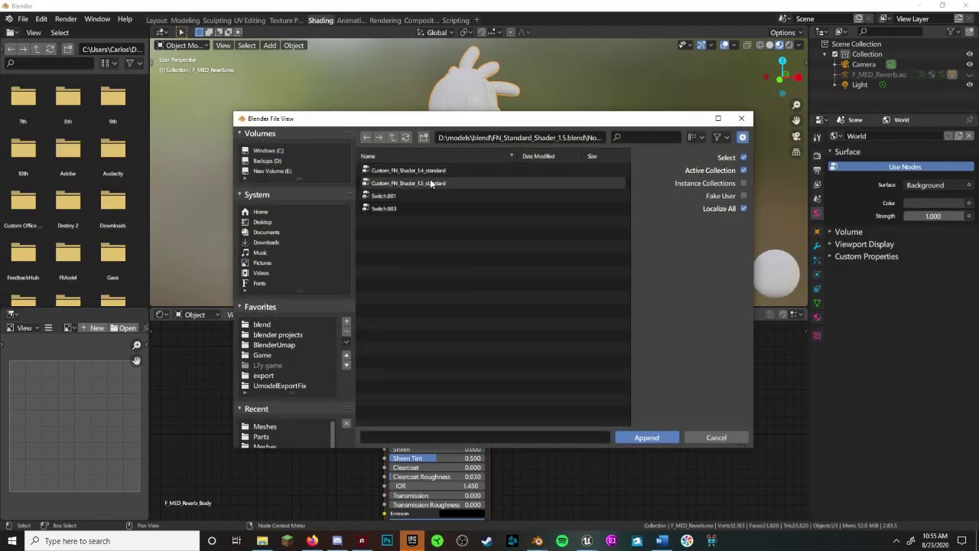
double_click(431, 183)
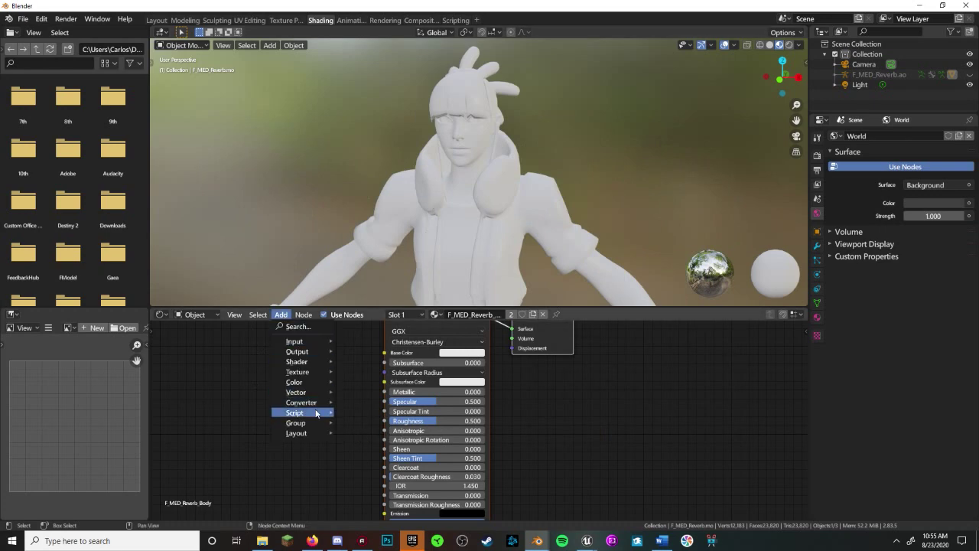
mouse_move(314, 428)
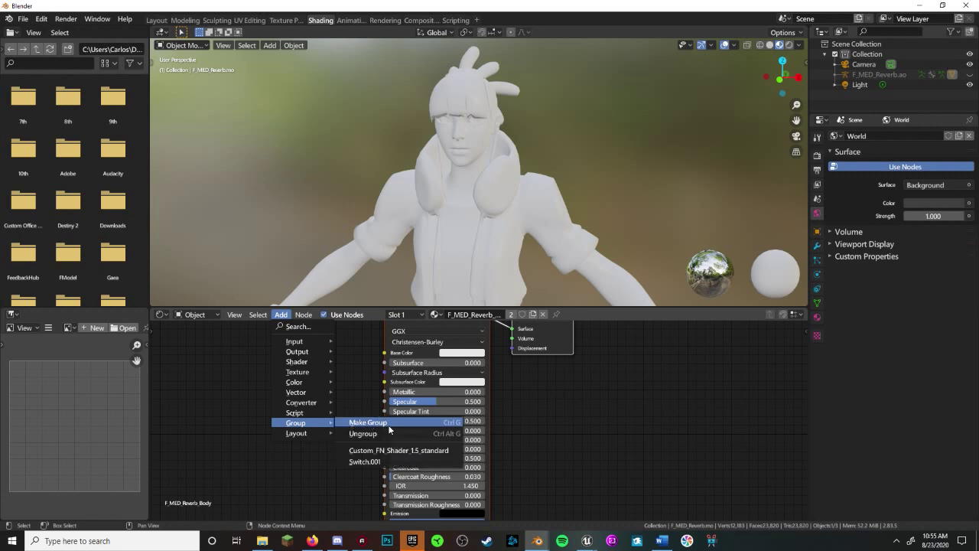
left_click(415, 449)
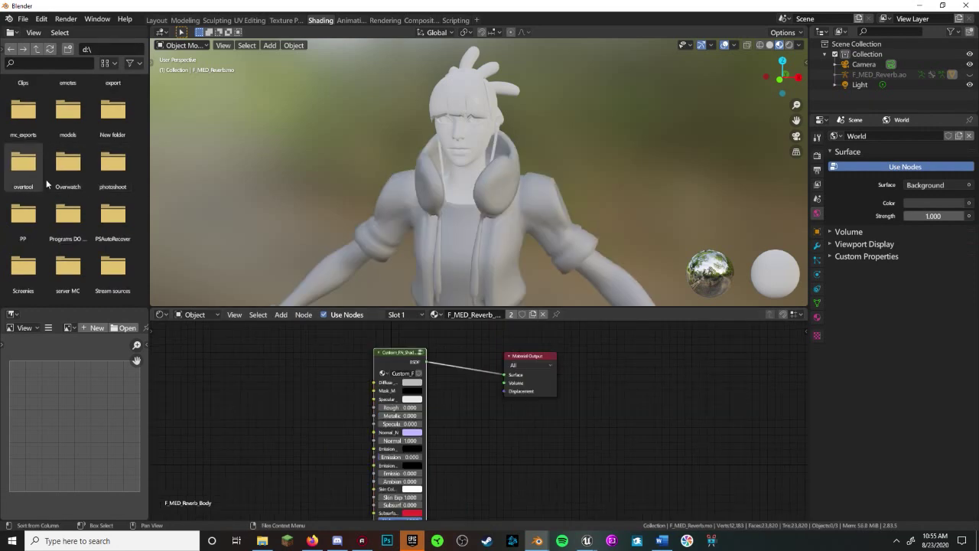
In the Shading workspace's file browser, open the Game folder inside the umodel export folder on drive D.
double_click(68, 216)
scroll(69, 218, "down", 3)
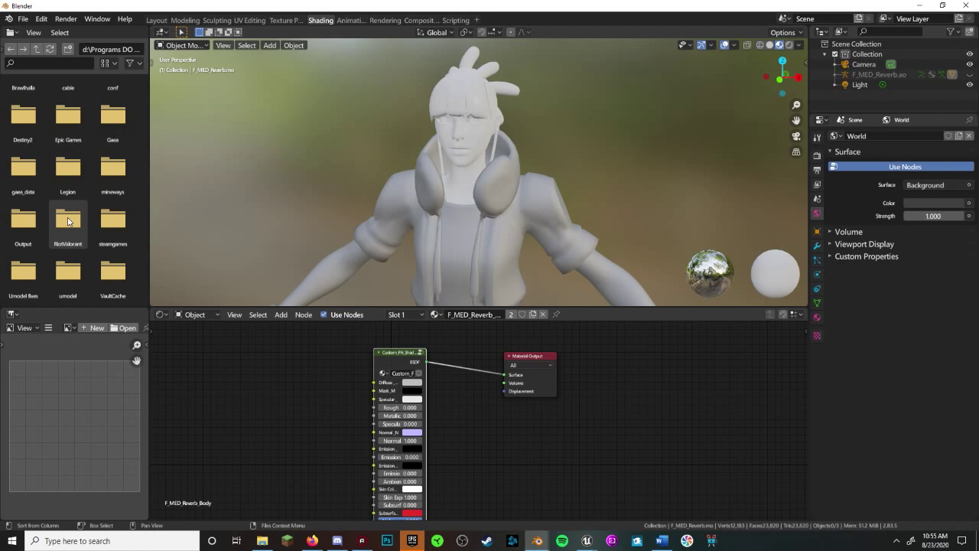
double_click(67, 269)
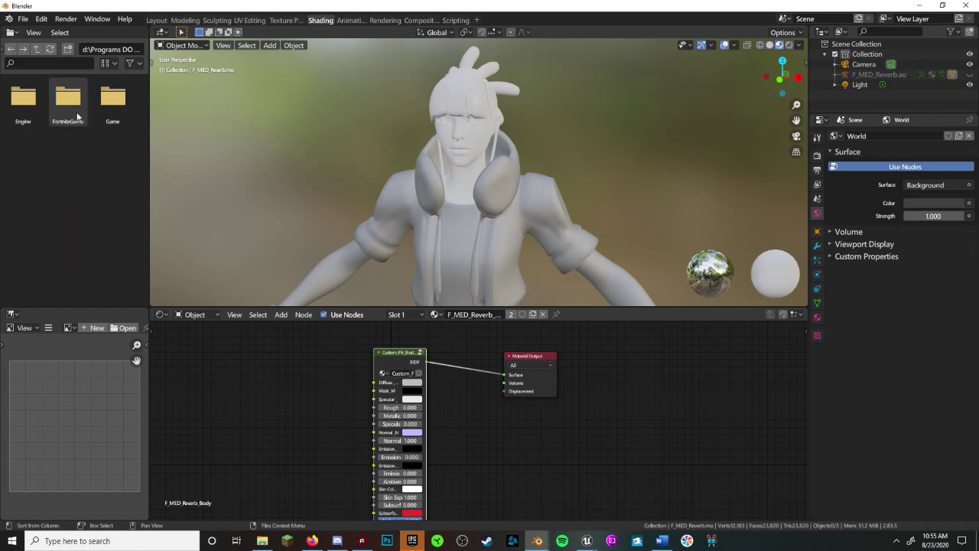
double_click(74, 109)
left_click(12, 48)
double_click(112, 103)
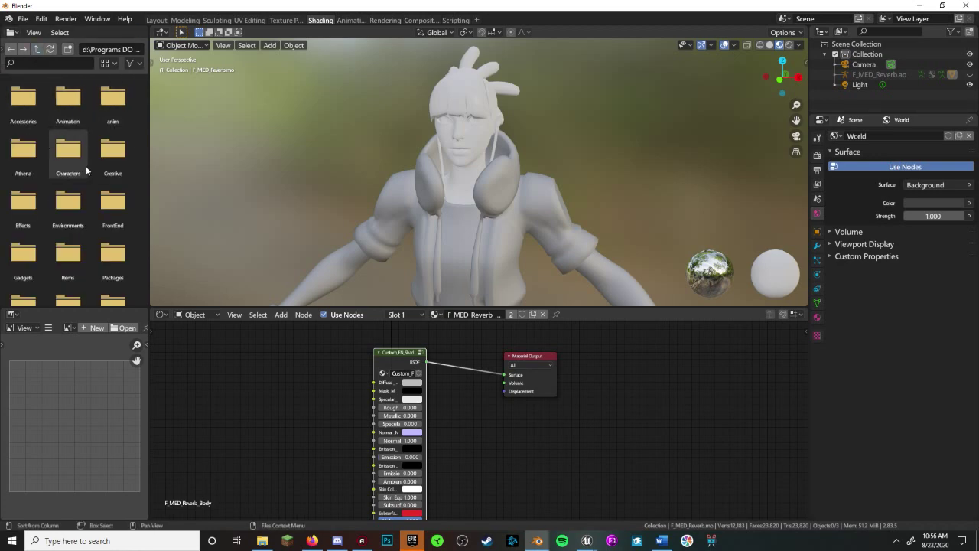
Browse from the Characters folder through the medium female bodies to F_MED_Reverb and open its textures folder.
double_click(62, 159)
double_click(30, 159)
double_click(55, 110)
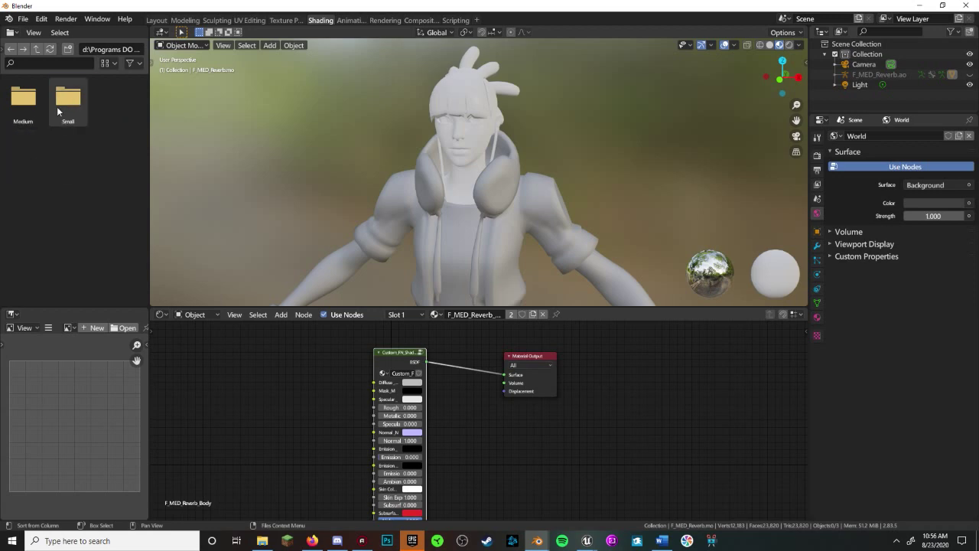
double_click(31, 120)
double_click(30, 119)
scroll(38, 112, "down", 8)
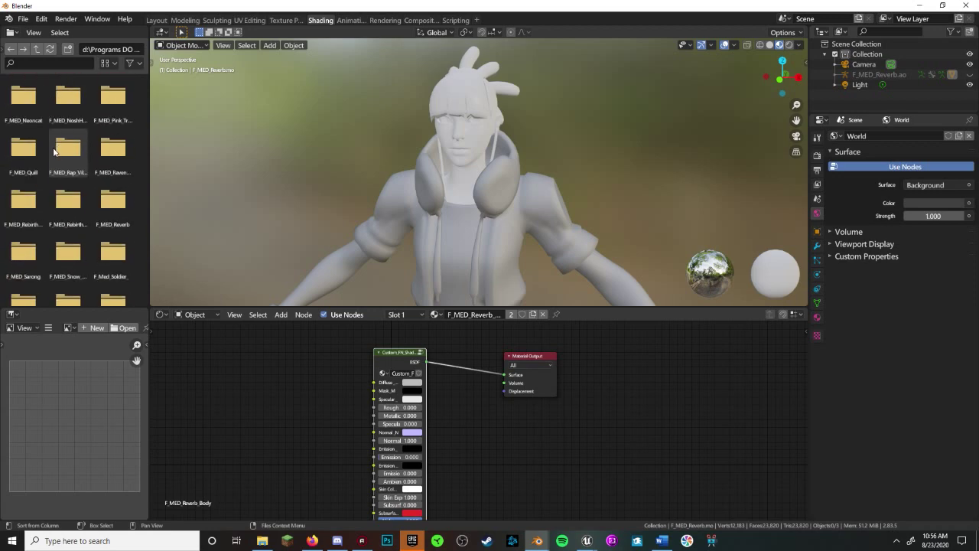
double_click(113, 123)
double_click(63, 115)
double_click(35, 115)
left_click(37, 49)
left_click(36, 49)
double_click(127, 107)
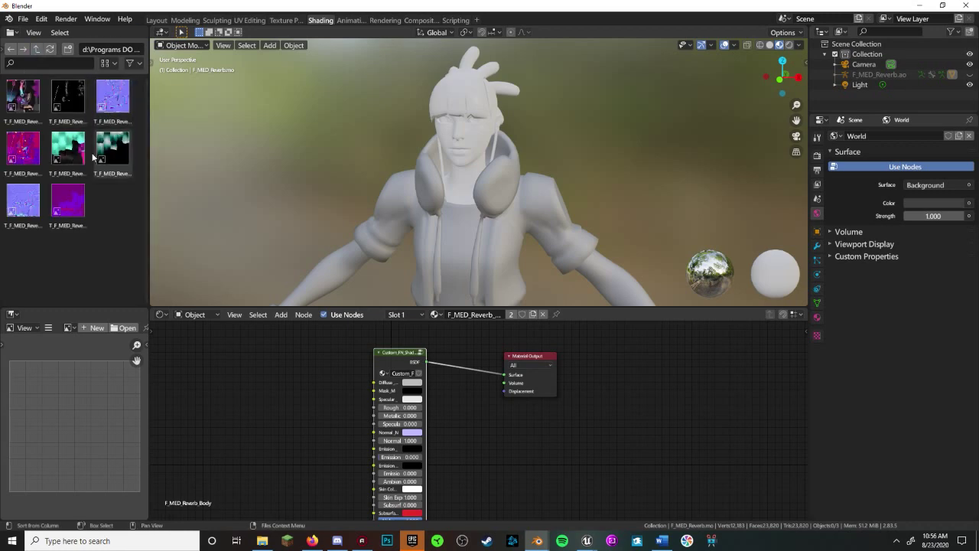
Add the Reverb Blue body D, E and N textures as image nodes and connect the D texture to the shader's diffuse input.
left_click_drag(26, 103, 247, 410)
left_click_drag(68, 97, 228, 393)
left_click_drag(112, 97, 196, 378)
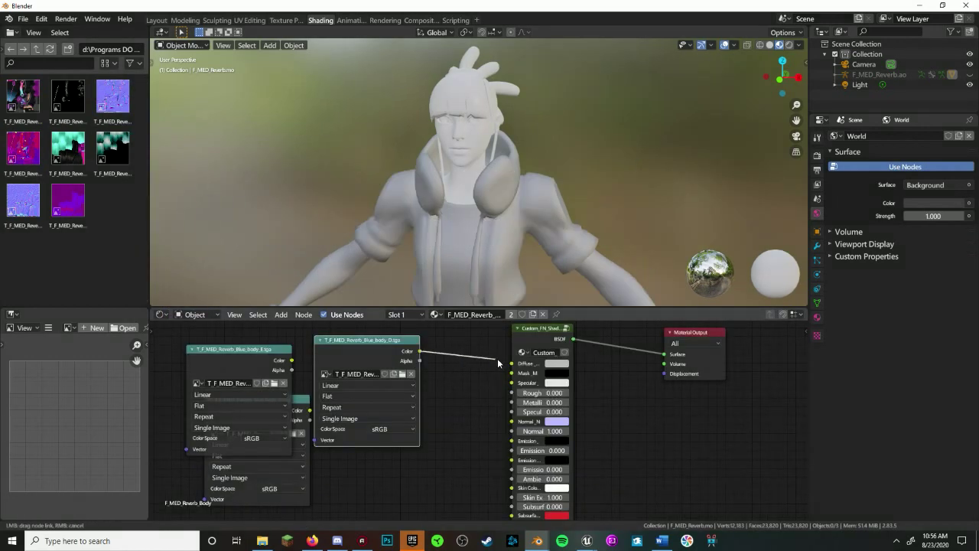
left_click_drag(511, 365, 512, 363)
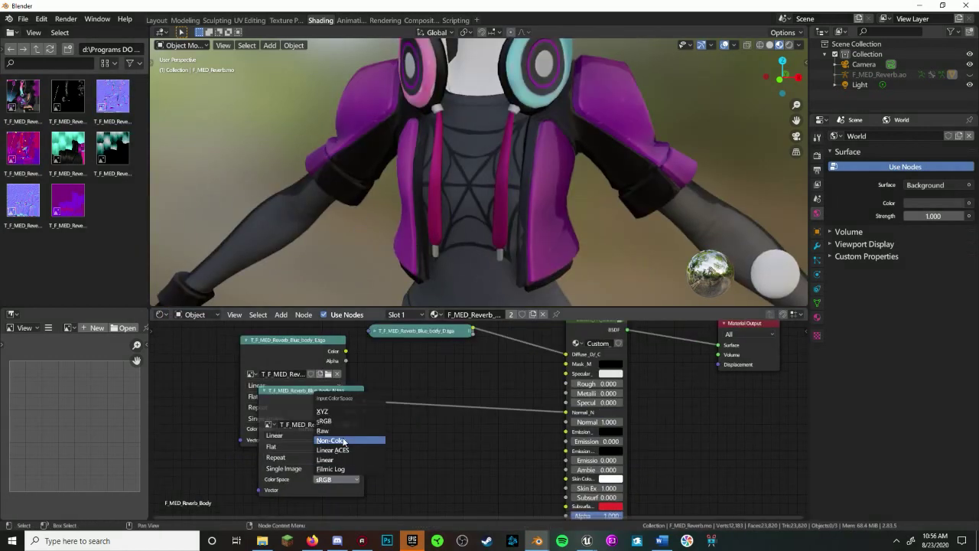
Set the body normal texture's color space to Non-Color and arrange its collapsed node with the diffuse node beside the shader.
left_click(344, 441)
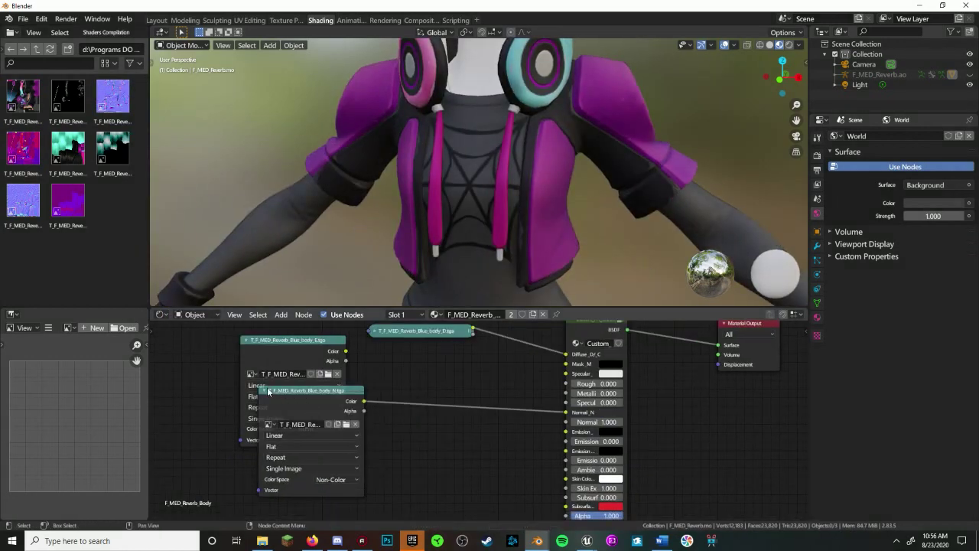
left_click(265, 389)
left_click_drag(306, 391, 450, 416)
left_click_drag(391, 331, 450, 358)
Add the Reverb body specular texture, connect it to the shader's Specular_S input, and place its collapsed node beside the shader.
left_click_drag(23, 149, 218, 436)
left_click_drag(302, 439, 566, 373)
middle_click_drag(400, 433, 408, 402)
left_click(210, 398)
left_click_drag(236, 400, 478, 344)
scroll(513, 242, "down", 4)
scroll(508, 241, "up", 2)
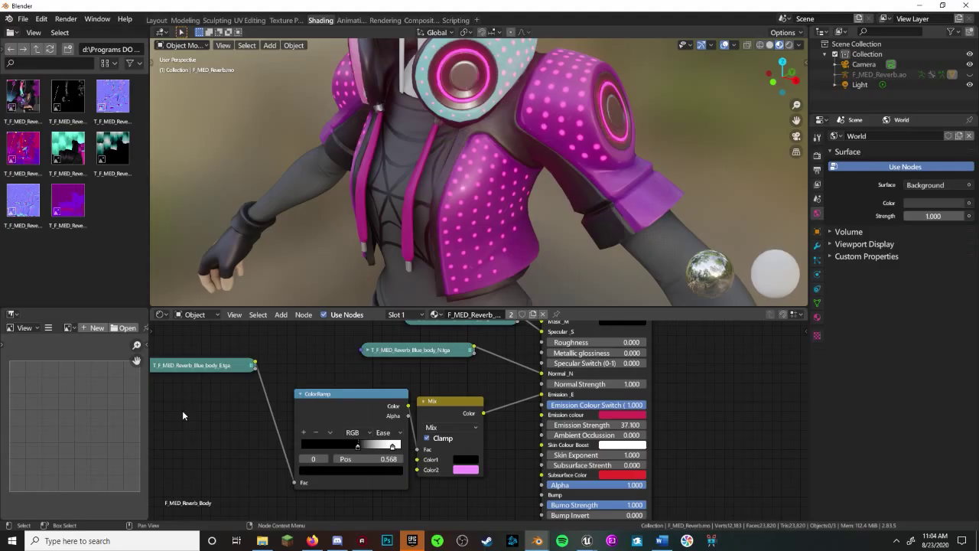
Select the character mesh and switch the shader editor to the F_MED_Reverb_Hair material in Slot 3.
scroll(445, 185, "down", 4)
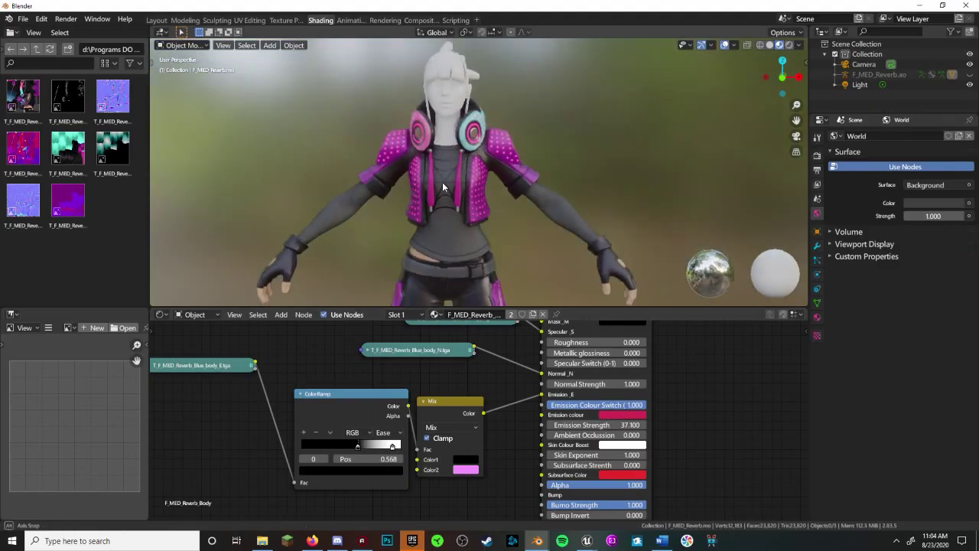
left_click(414, 161)
left_click(398, 315)
left_click(401, 357)
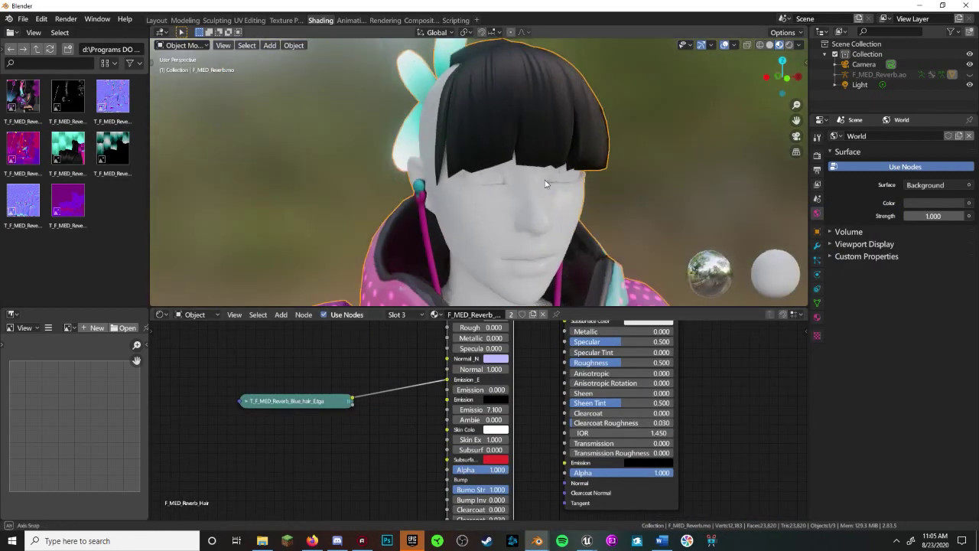
Switch the shader editor to the F_MED_Reverb_Body material in Slot 2.
left_click(435, 314)
left_click(401, 348)
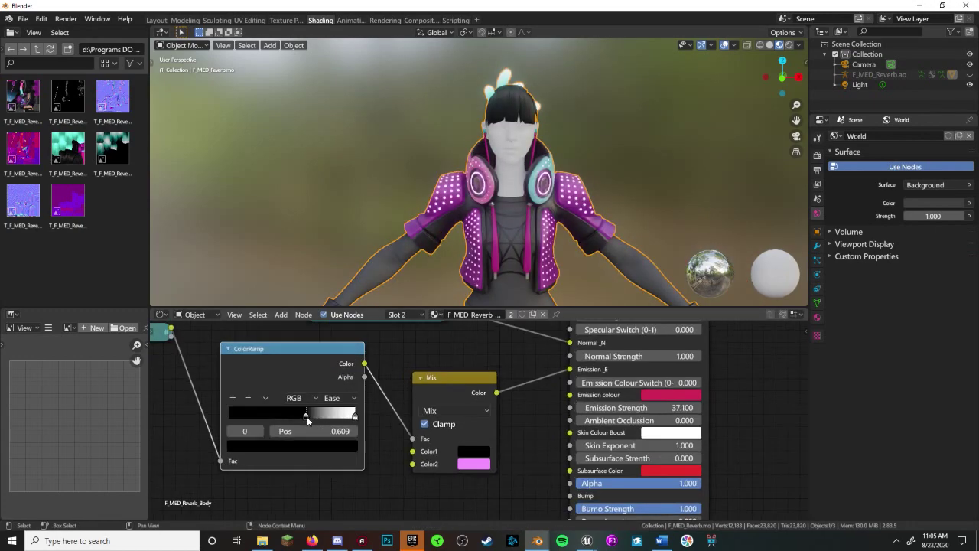
left_click(435, 315)
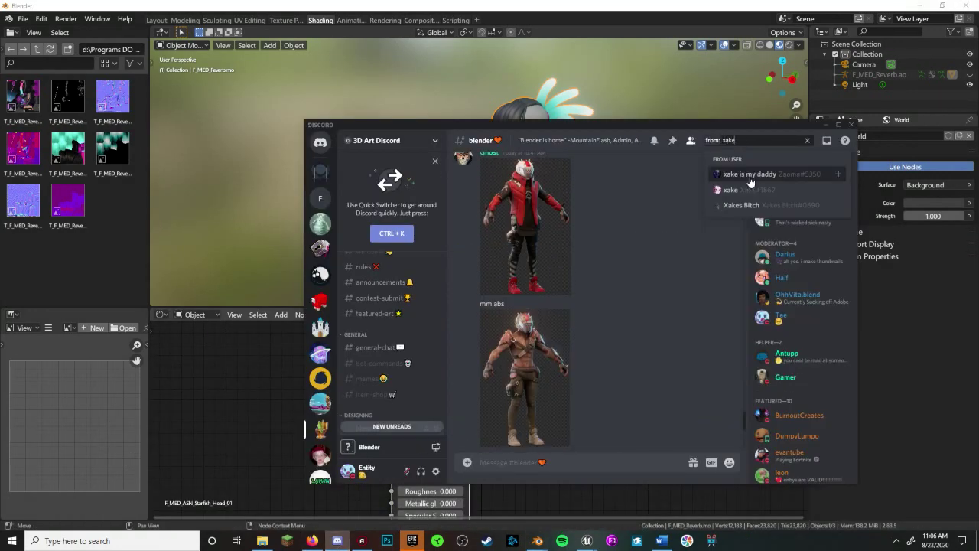
In Discord, search the 3D Art Discord server for one member's messages, look through the results, and return to Blender.
left_click(733, 190)
scroll(757, 336, "down", 10)
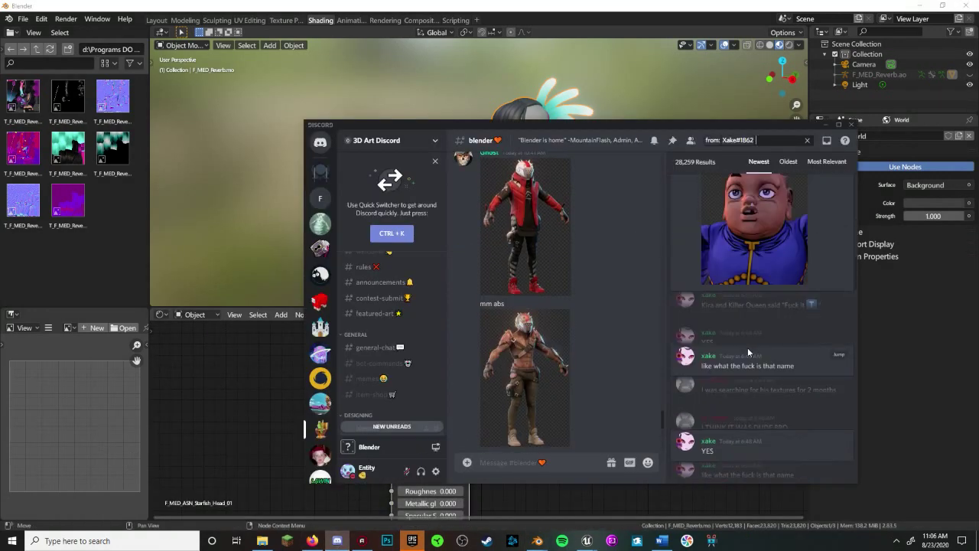
scroll(762, 363, "down", 5)
left_click(822, 329)
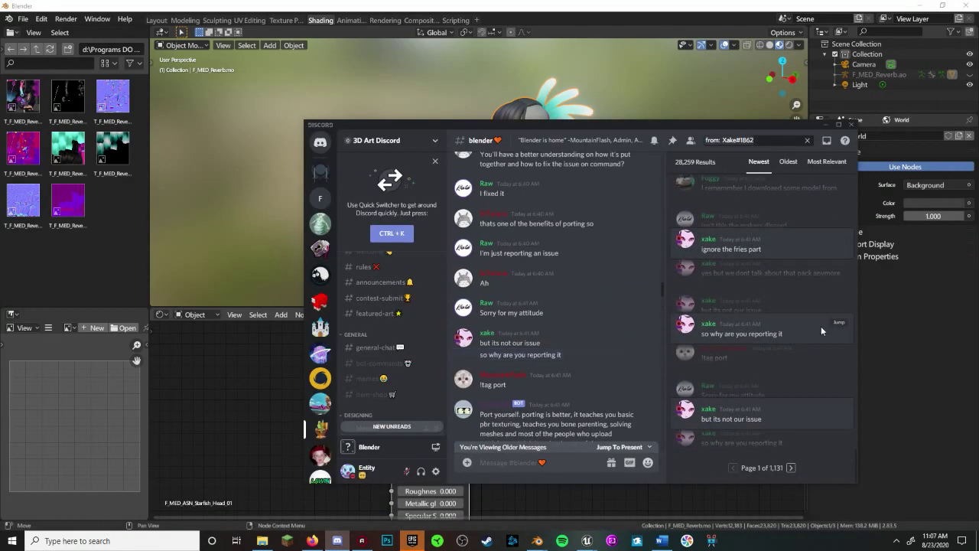
scroll(548, 385, "up", 5)
left_click(825, 124)
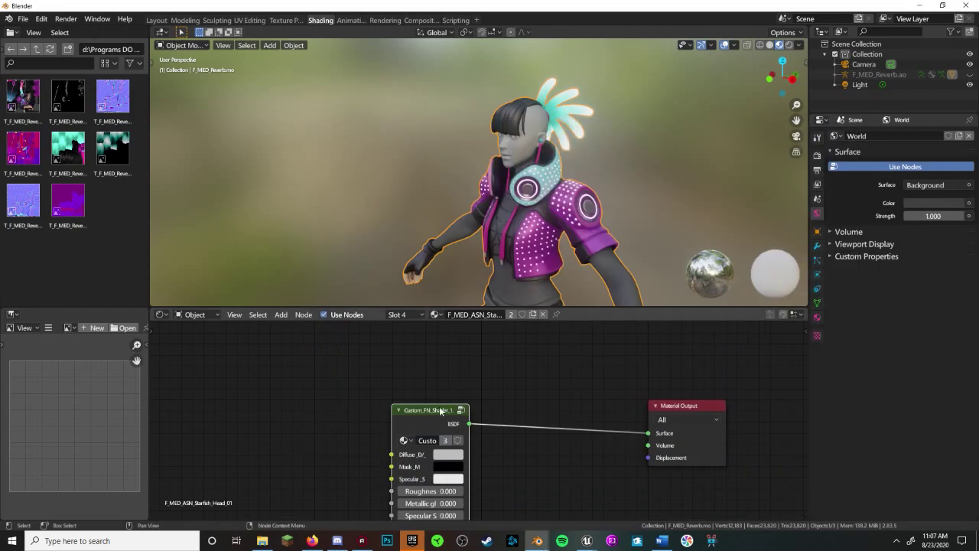
Widen the file browser and open the texture folder of the F_MED_ASN_Starfish head.
left_click(36, 49)
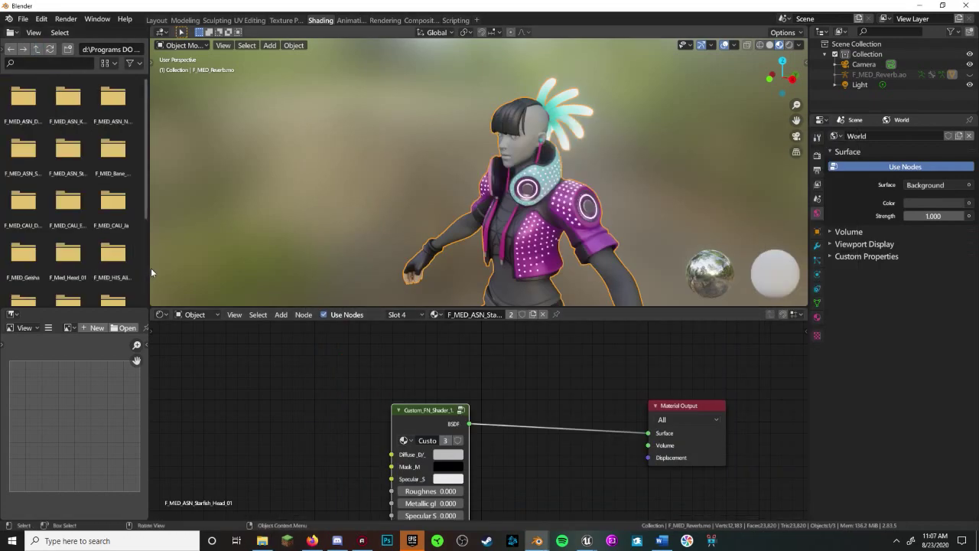
left_click_drag(149, 266, 163, 267)
scroll(101, 265, "down", 5)
scroll(108, 223, "up", 5)
double_click(22, 103)
double_click(113, 103)
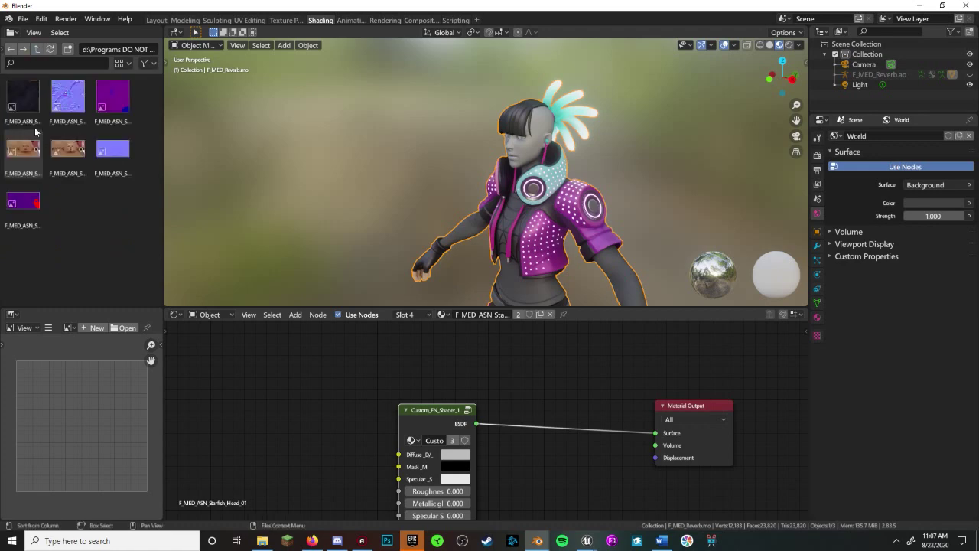
Widen the file browser and open the Reverb\Textures folder that holds the skin's head textures.
left_click(35, 49)
left_click(35, 49)
left_click_drag(163, 246, 212, 246)
scroll(140, 246, "down", 3)
double_click(68, 103)
double_click(113, 103)
double_click(112, 103)
double_click(112, 103)
Add the T_F_MED_Reverb_Blue_head_D.tga texture to the head material, connect its colour to the shader's diffuse input, and collapse the node.
left_click_drag(5, 80, 250, 405)
left_click_drag(23, 103, 313, 404)
middle_click_drag(387, 443, 451, 394)
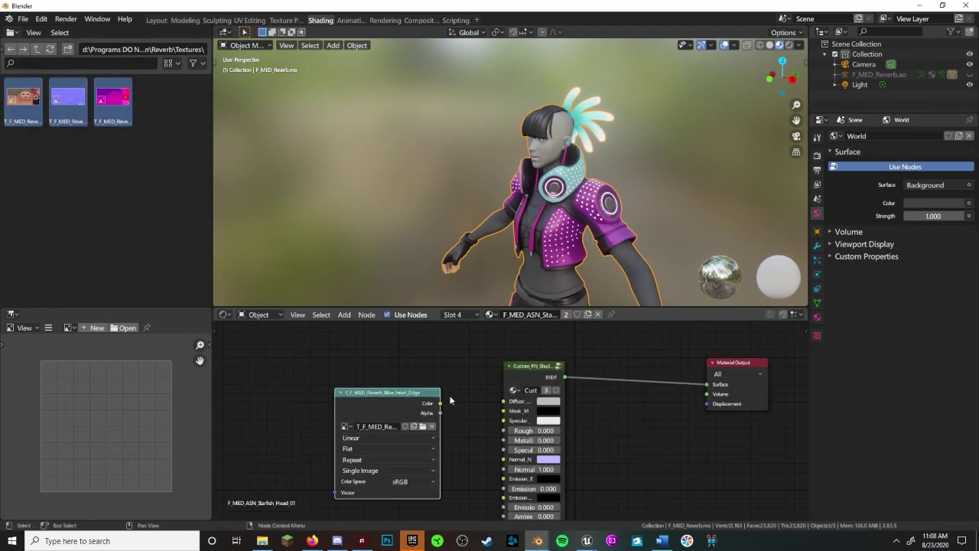
left_click_drag(441, 401, 505, 405)
key("h")
Add T_F_MED_Reverb_Blue_head_N.tga, connect its colour to Normal_N, set its colour space to Non-Color, and collapse and reposition the node.
left_click_drag(68, 103, 258, 431)
left_click_drag(403, 451, 501, 473)
middle_click_drag(501, 473, 533, 412)
left_click_drag(405, 495, 406, 433)
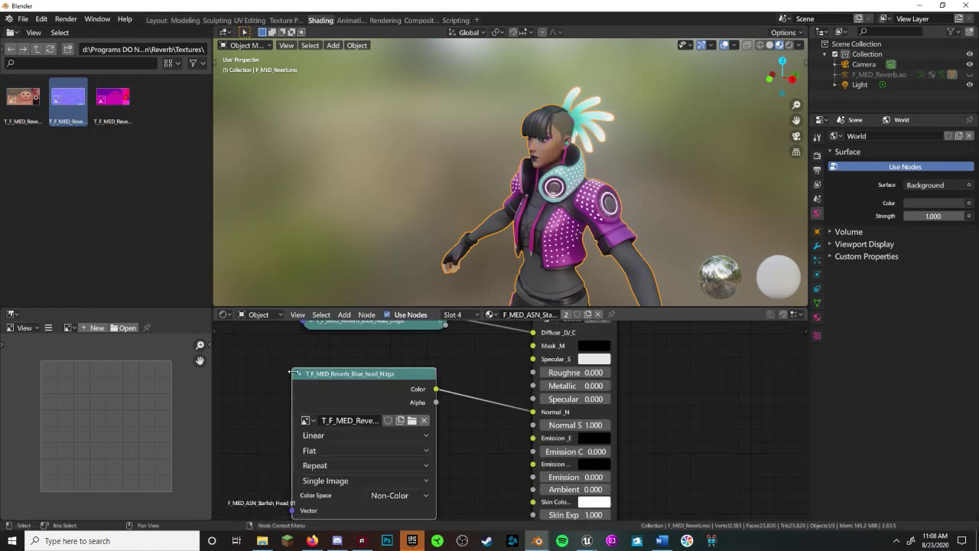
key("h")
left_click_drag(383, 374, 383, 419)
Add T_F_MED_Reverb_Blue_head_S.tga, connect its colour to Specular_S, change its colour space, and collapse the node.
left_click_drag(113, 103, 314, 366)
left_click_drag(459, 383, 534, 359)
left_click(429, 490)
left_click(409, 461)
key("h")
scroll(562, 199, "up", 7)
scroll(562, 198, "down", 8)
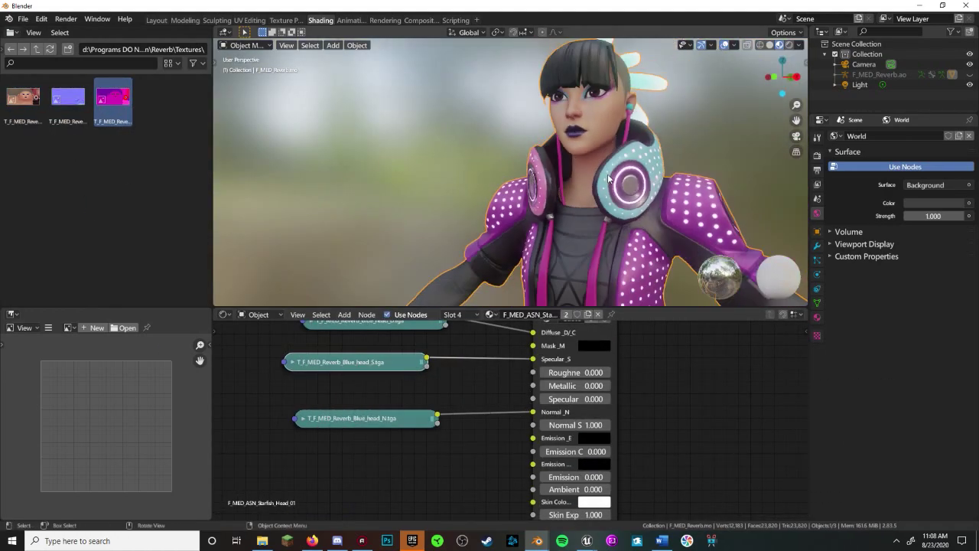
middle_click_drag(429, 230, 547, 207)
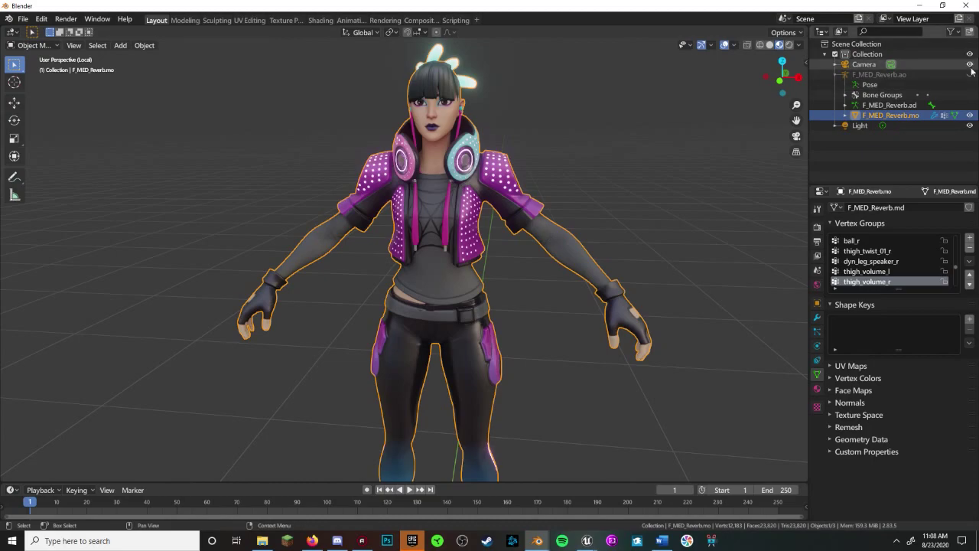
Try rotating both upper arm bones of the F_MED_Reverb armature in Pose Mode to test the rig.
key("ctrl+Tab")
left_click(436, 263)
left_click(391, 177)
left_click(483, 175, "shift")
key("r")
left_click(529, 201)
middle_click_drag(528, 201, 444, 211)
key("r")
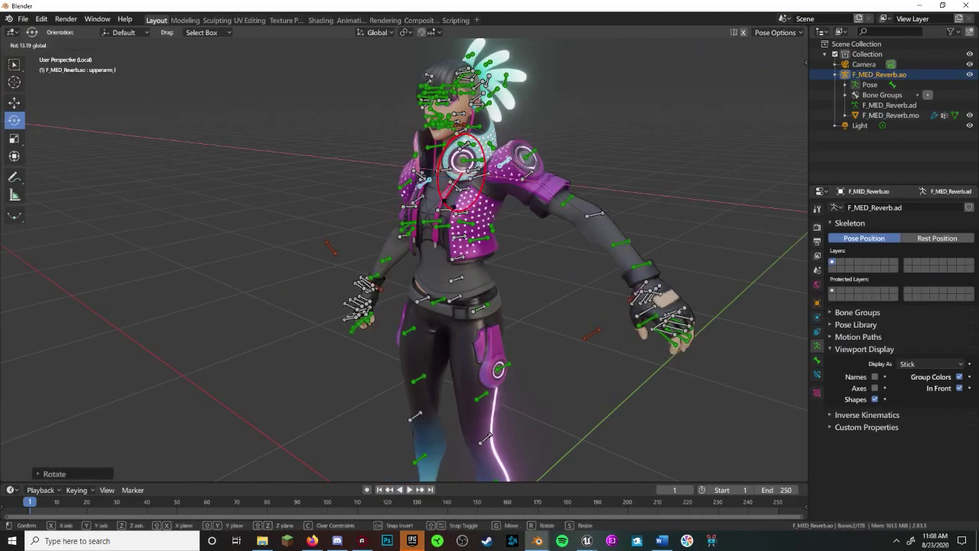
key("r")
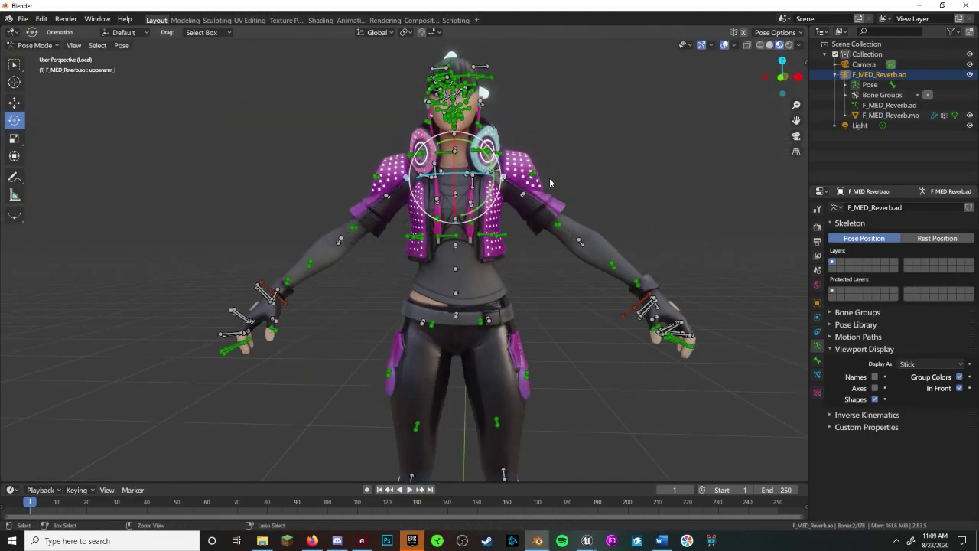
Return the armature to Object Mode and open the file's external data commands.
key("ctrl+Tab")
left_click(23, 18)
left_click(22, 19)
left_click(23, 19)
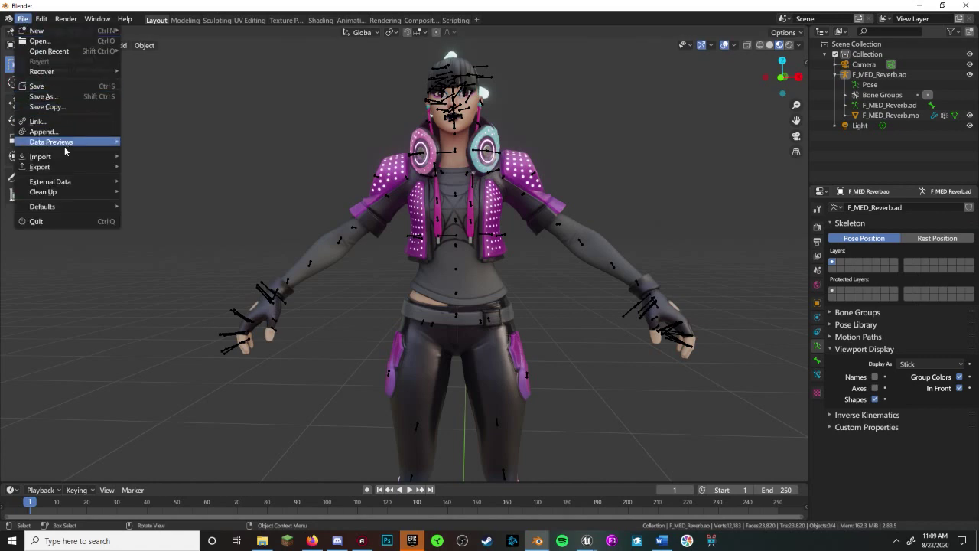
mouse_move(74, 182)
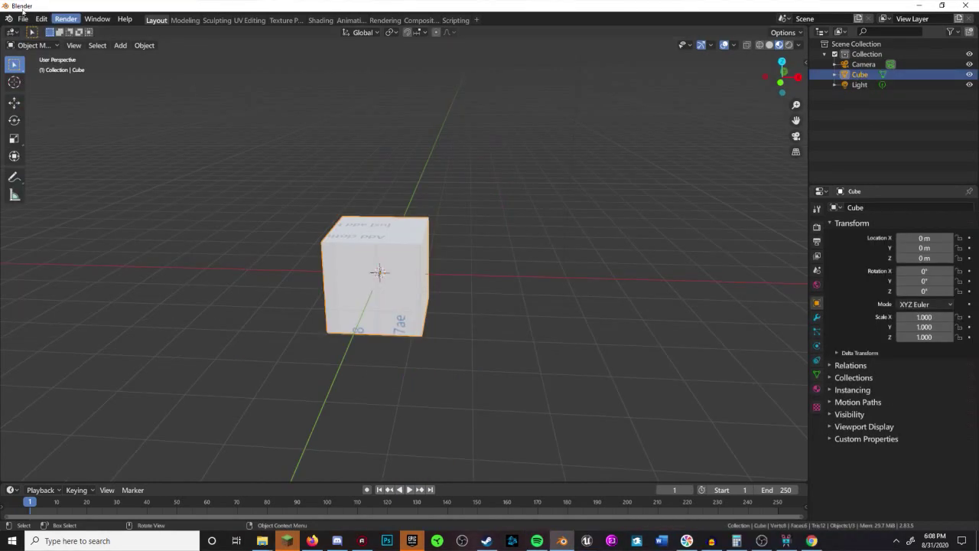
Save the cube scene in D:\models\blend as a new file whose name begins with "delete".
left_click(22, 18)
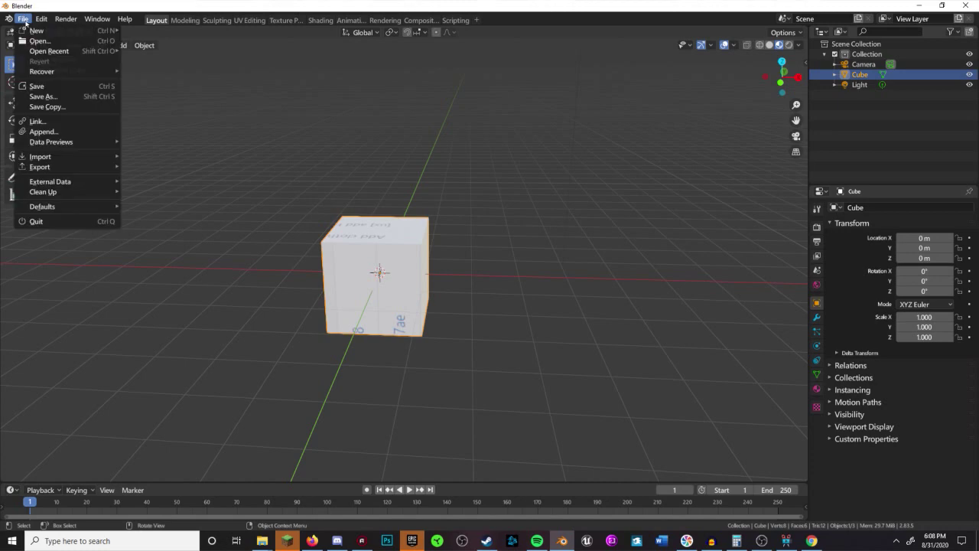
mouse_move(80, 170)
left_click(43, 96)
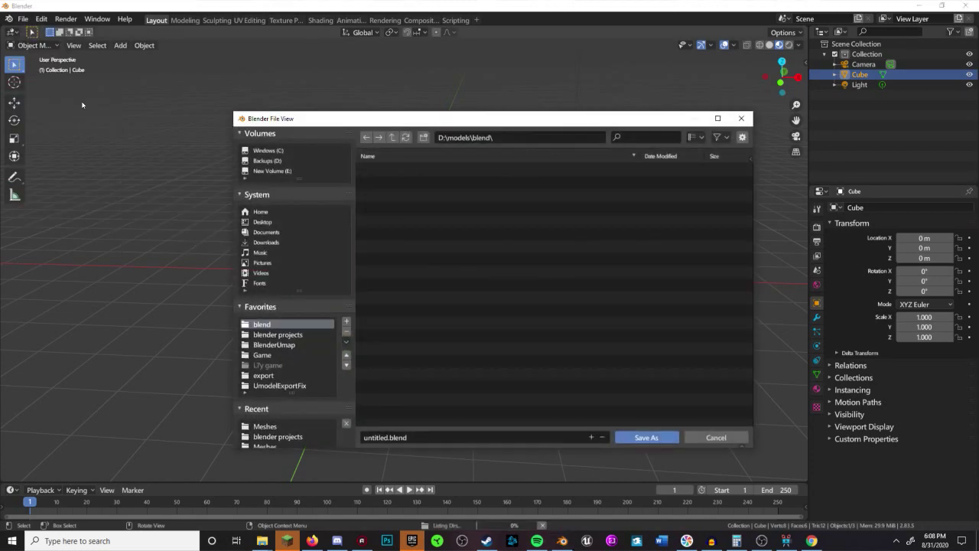
left_click(420, 437)
type("adadad")
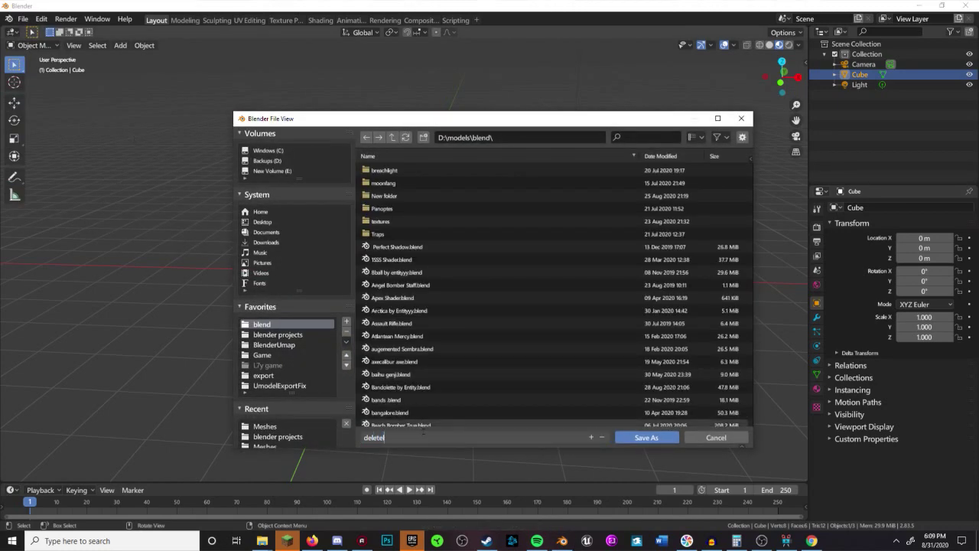
key("Return")
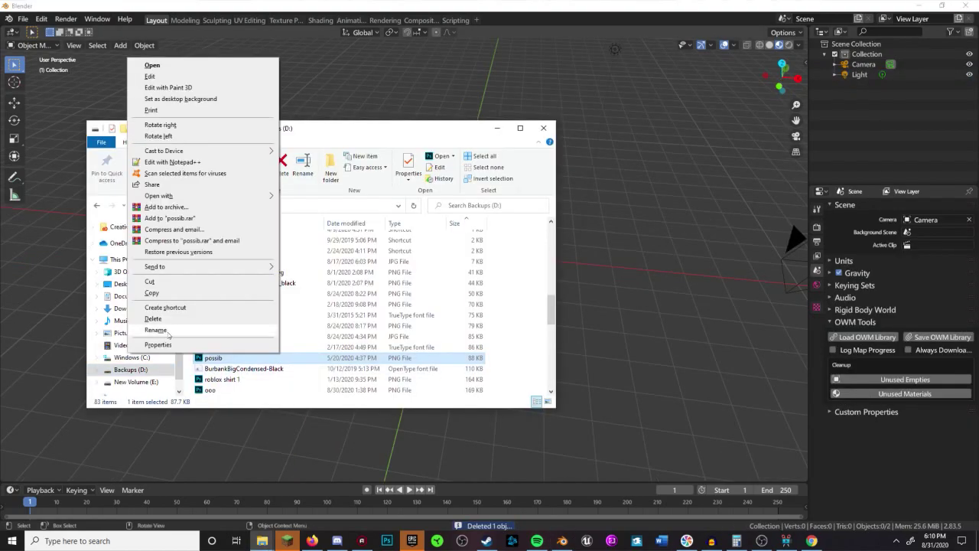
Delete the possib PNG image from the Backups (D:) drive in File Explorer and return to Blender.
left_click(164, 319)
left_click(22, 19)
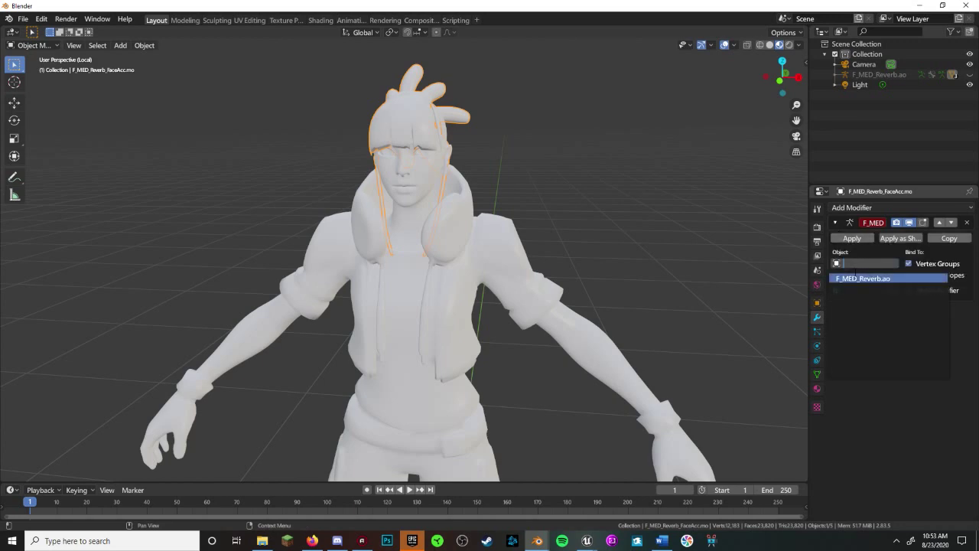
Set F_MED_Reverb.ao as the armature modifier's object on both the face accessories mesh and the F_MED_ASN_Starfish_Head_02 mesh.
left_click(863, 278)
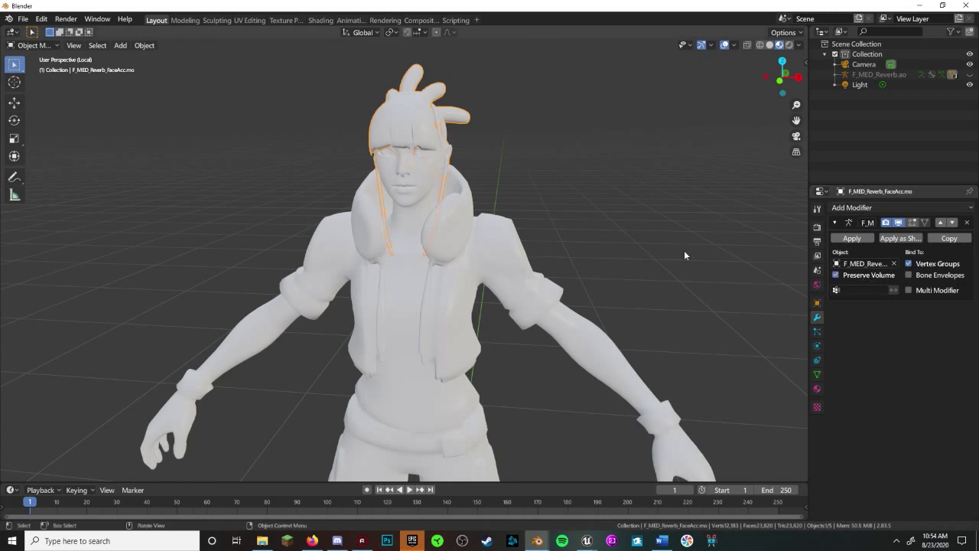
left_click(409, 230)
left_click(834, 222)
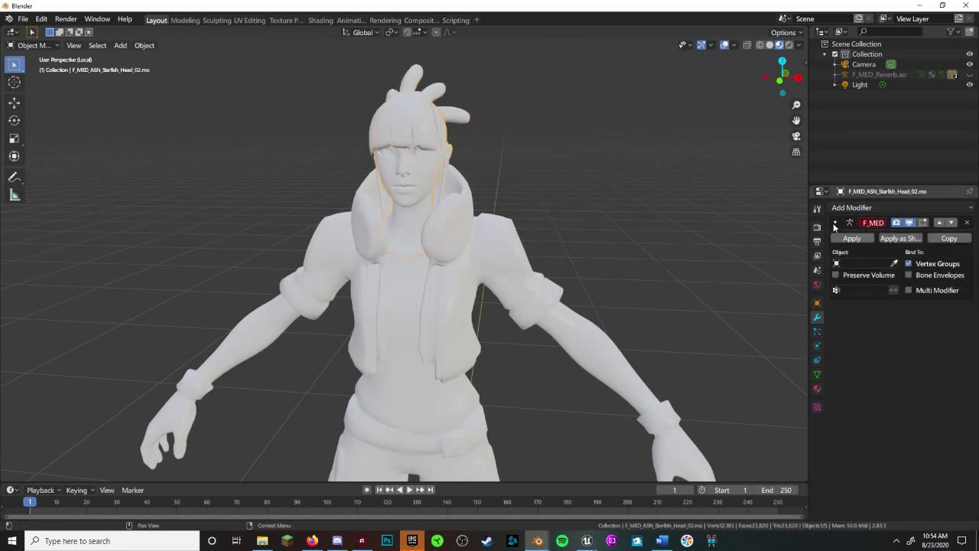
left_click(860, 263)
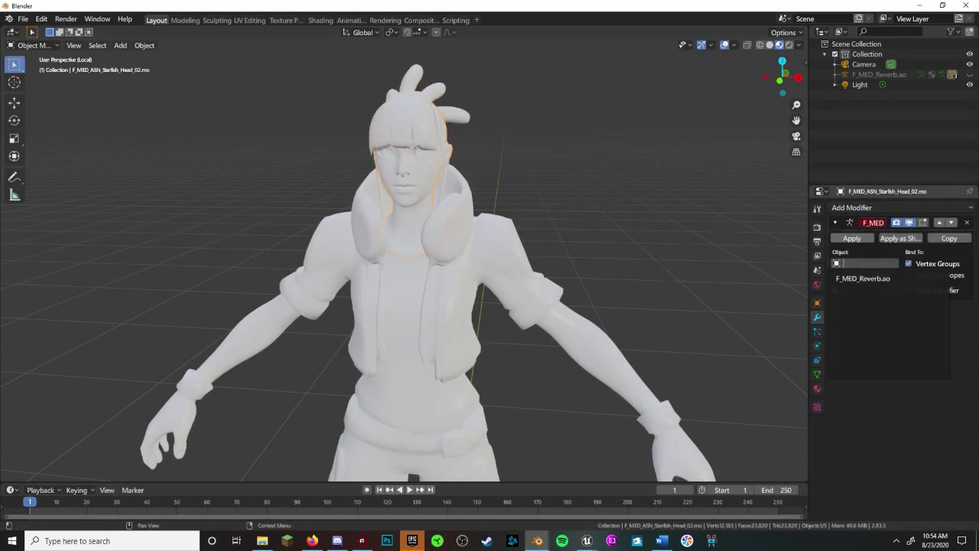
left_click(863, 278)
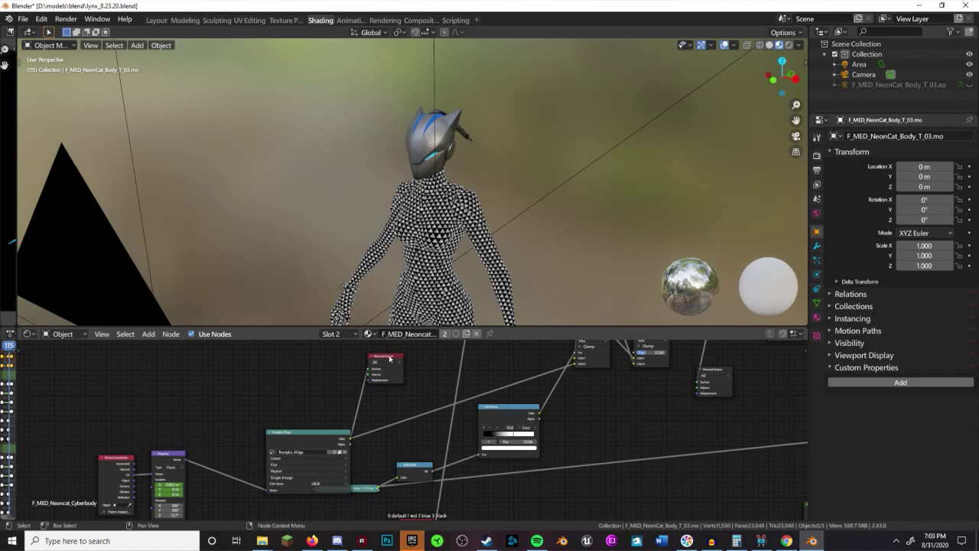
Compare the NeonCat body's two Material Output nodes by alternately making the triangle texture's output and the full shader's output active.
left_click(717, 370)
middle_click_drag(662, 396, 671, 384)
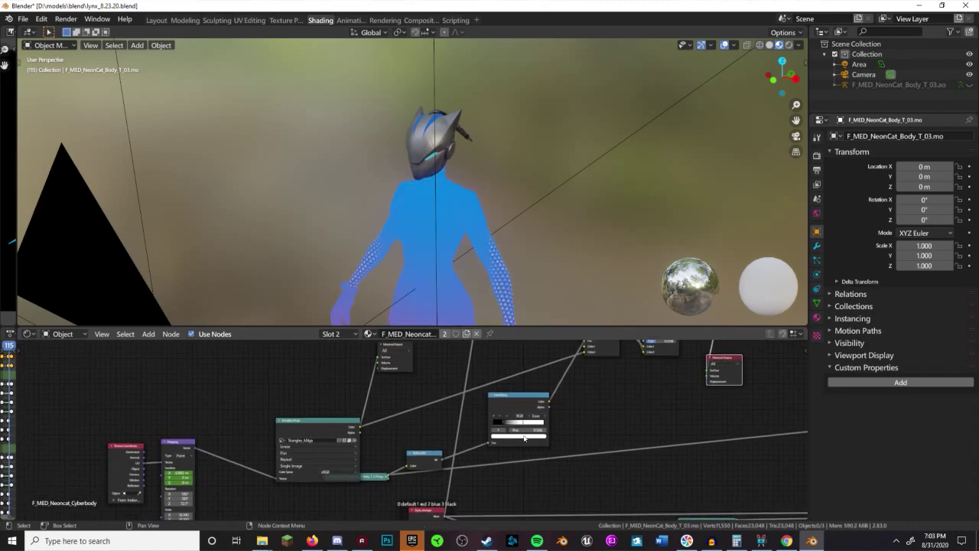
middle_click_drag(544, 475, 490, 505)
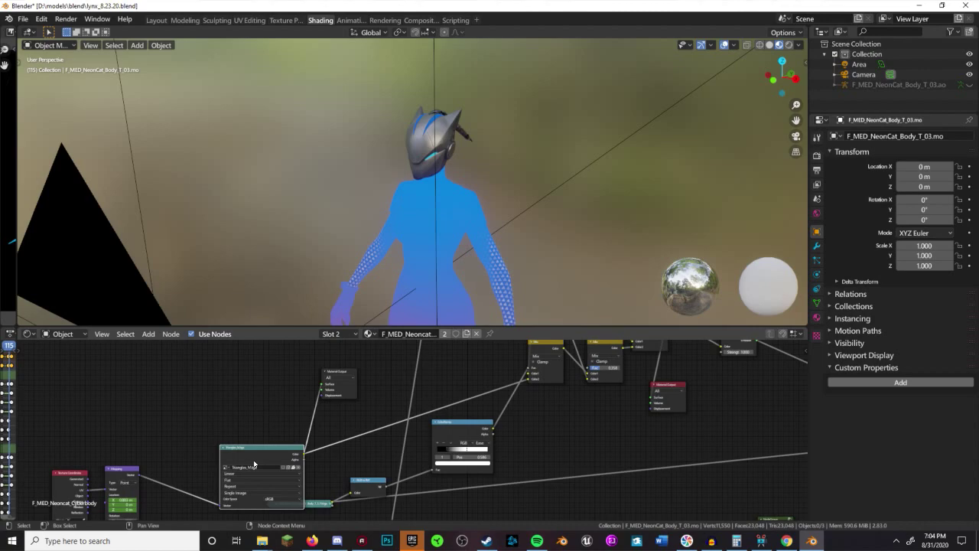
left_click(344, 372)
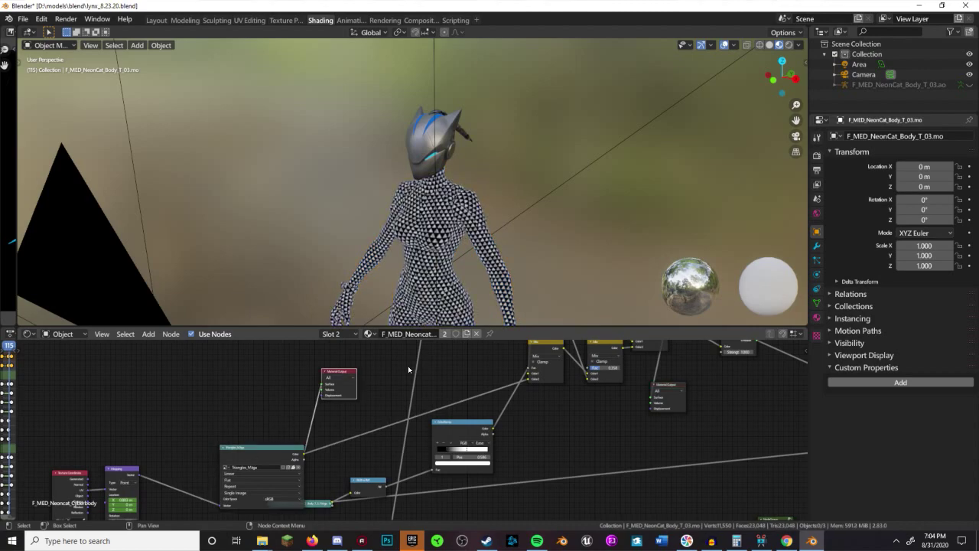
left_click(672, 387)
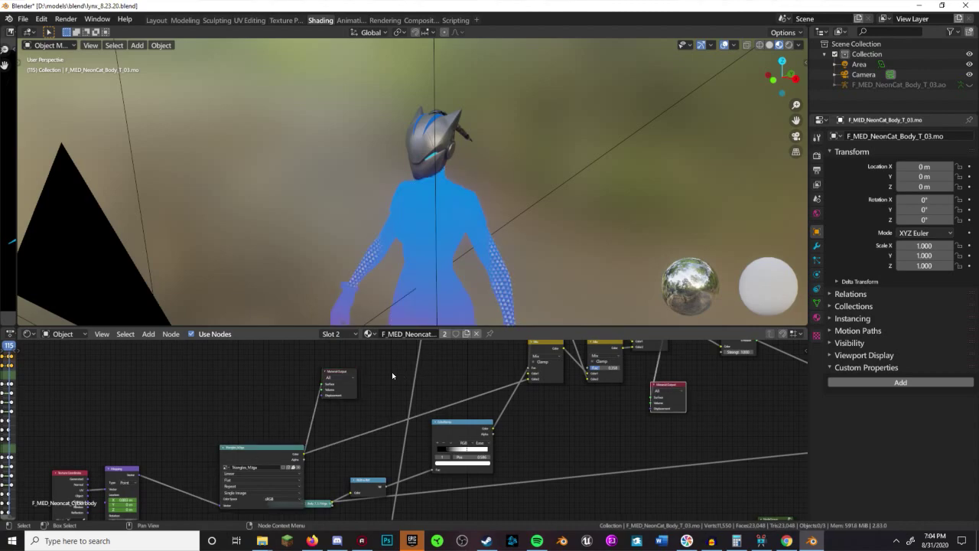
left_click(341, 372)
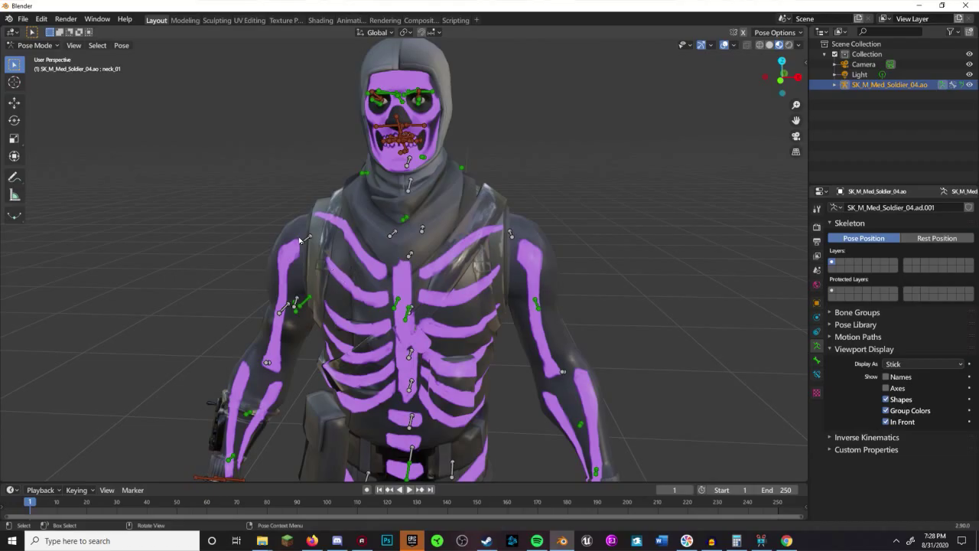
Rotate the upperarm_r bone of the SK_M_Med_Soldier_04 armature outward in Pose Mode.
left_click(304, 239)
key("shift+space")
key("r")
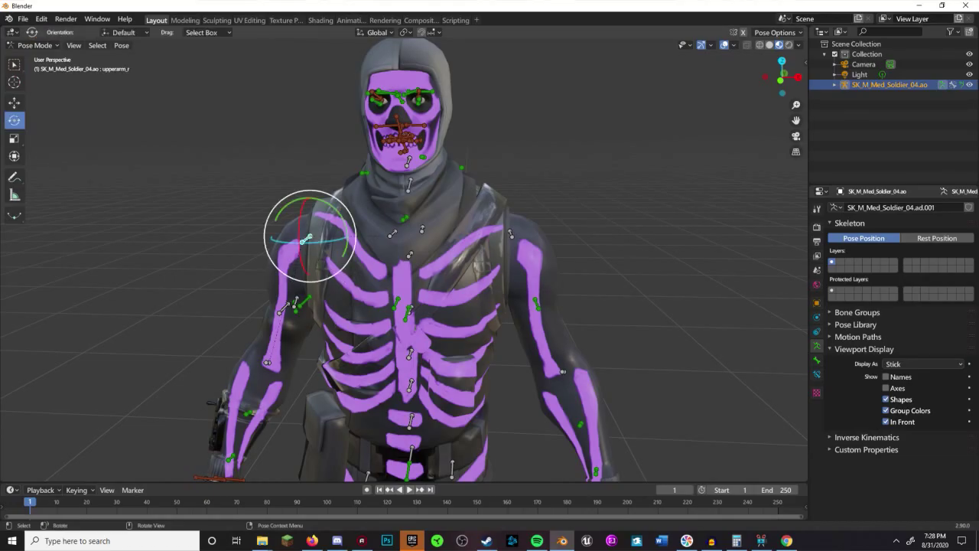
left_click_drag(321, 280, 291, 279)
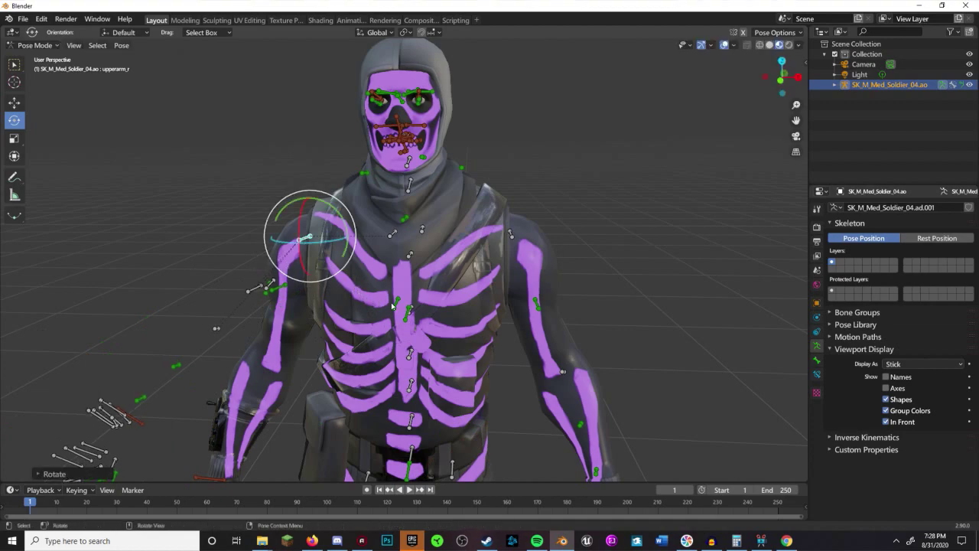
Try rotating the spine_04 bone and the bone above it on the soldier armature, undoing each rotation.
left_click(410, 310)
key("r")
key("r")
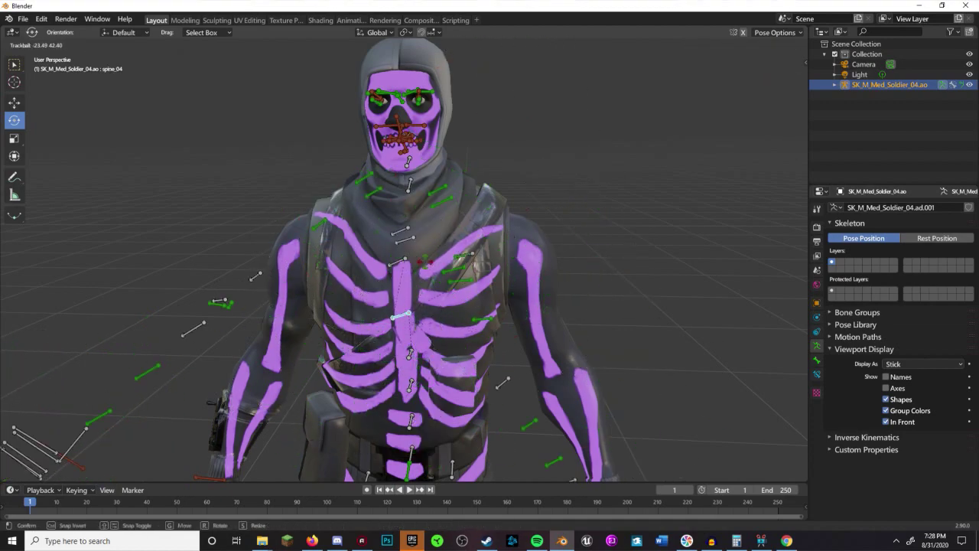
left_click(384, 254)
key("ctrl+z")
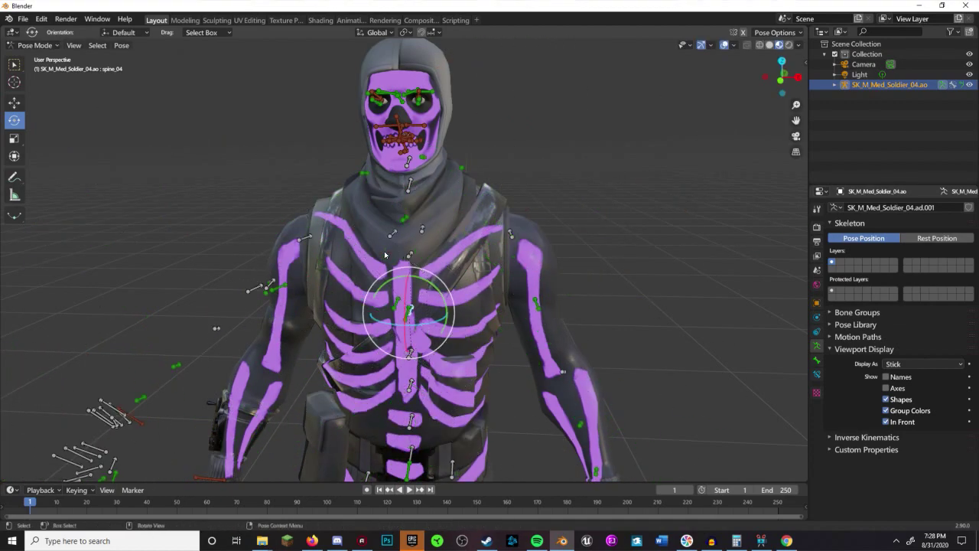
left_click(409, 251)
key("r")
left_click_drag(442, 319, 249, 190)
key("ctrl+z")
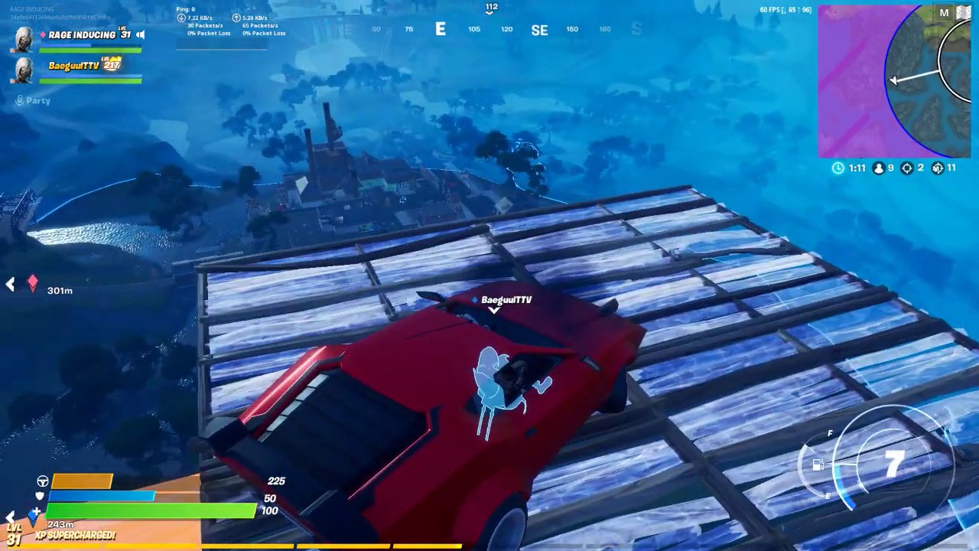
key("w")
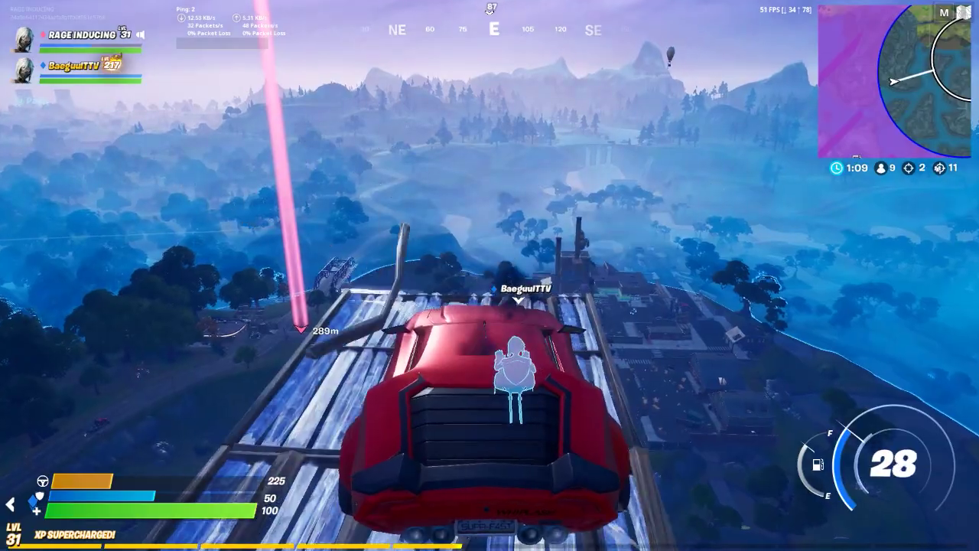
key("w")
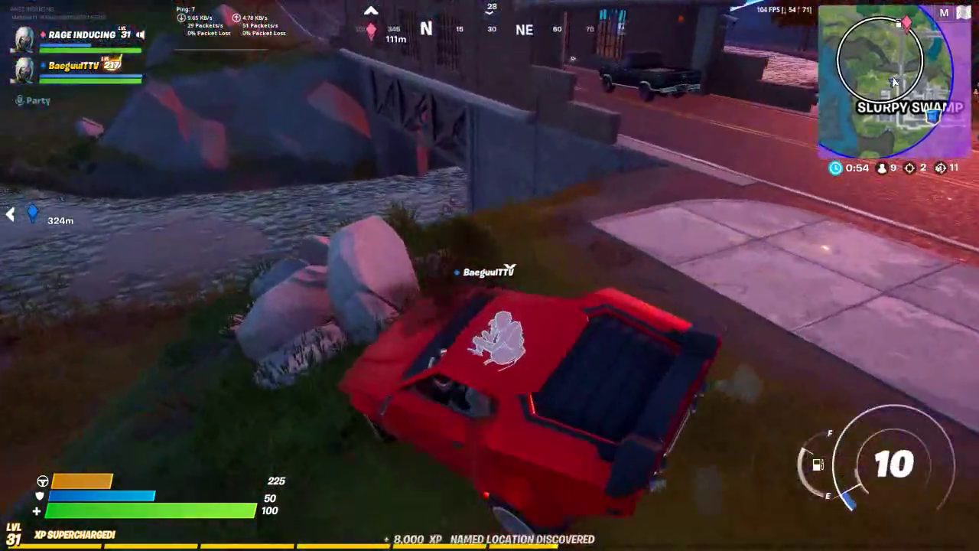
key("w")
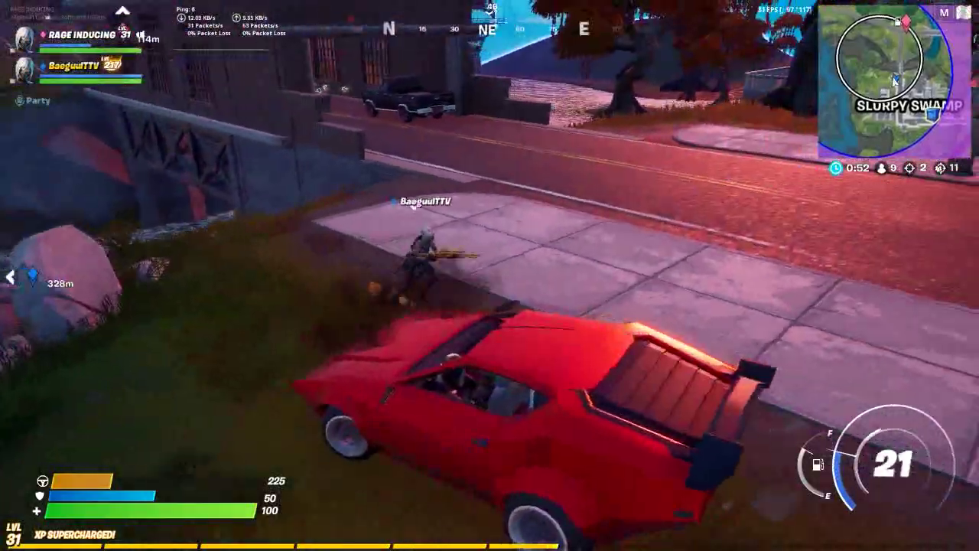
key("w")
key("d")
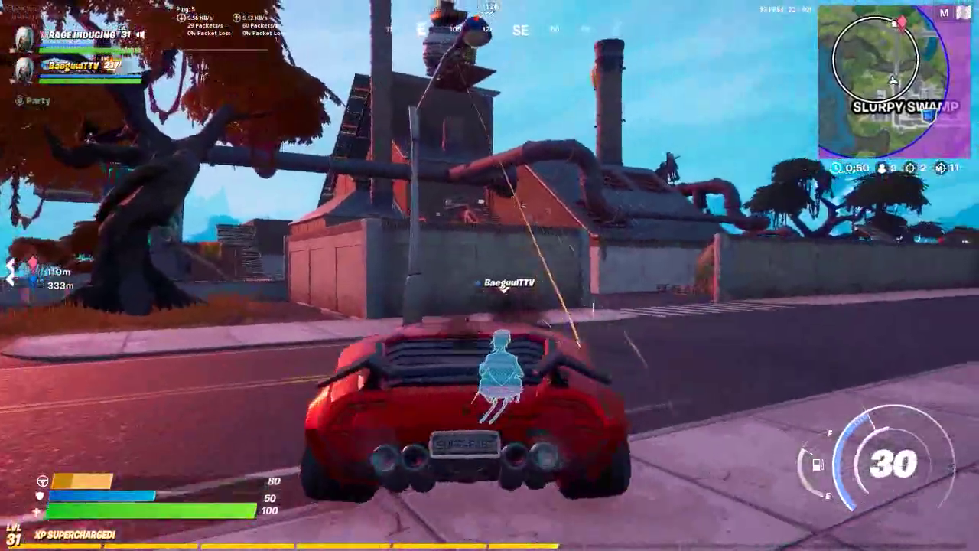